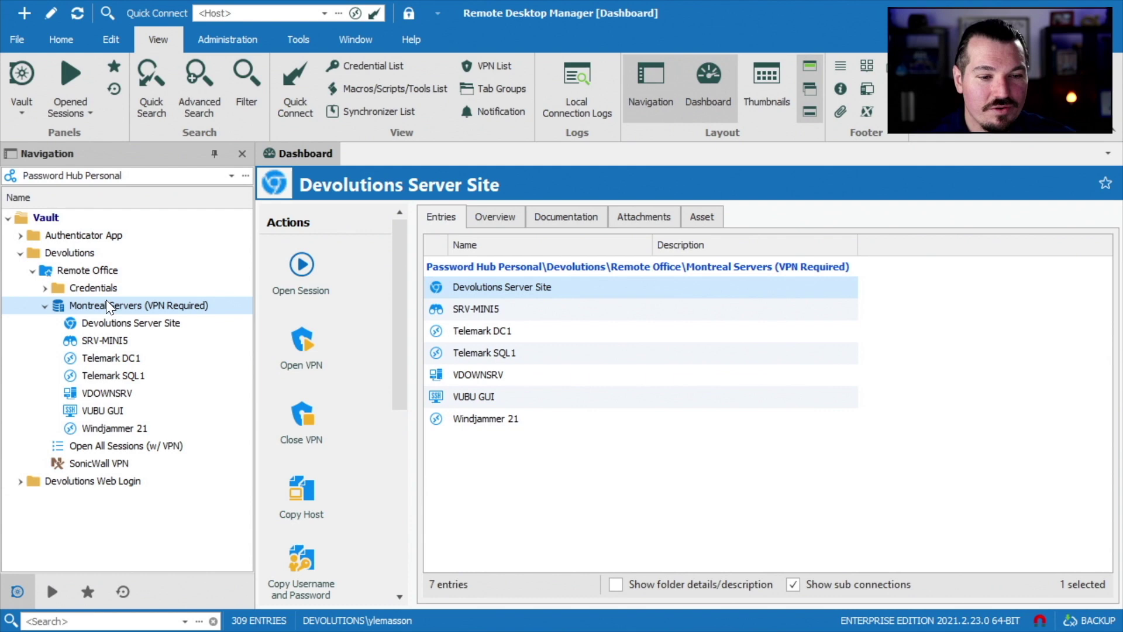
Review the SonicWall VPN and Windjammer 21 entries, then select all seven Montreal servers
{"action": "left_click", "coordinate": [90, 462]}
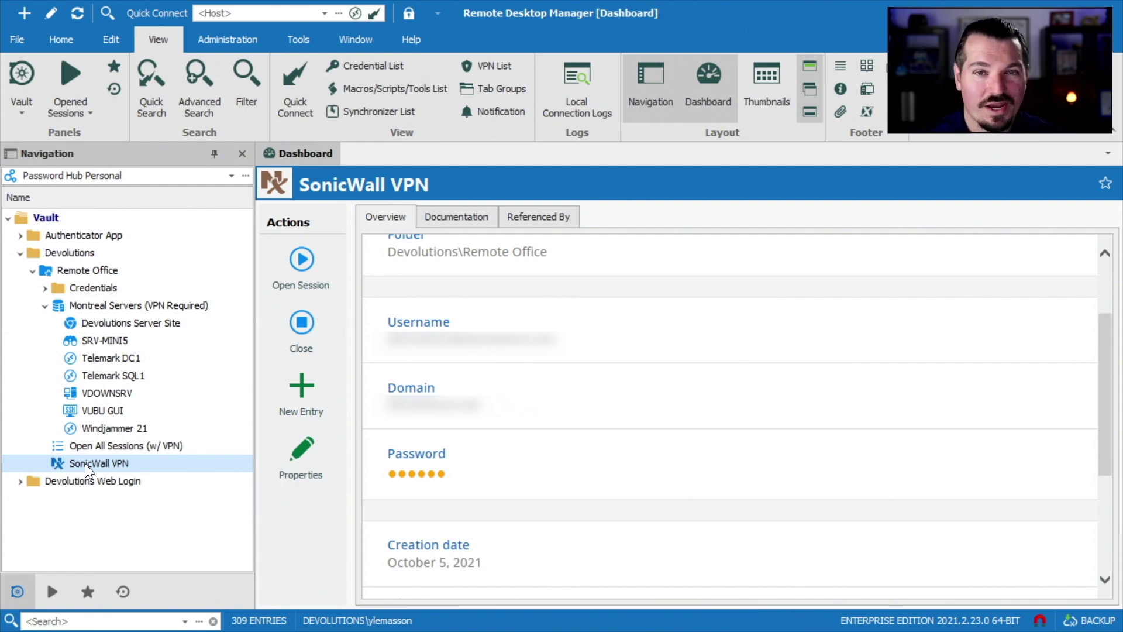
{"action": "left_click", "coordinate": [96, 428]}
{"action": "left_click", "coordinate": [132, 321], "text": "shift"}
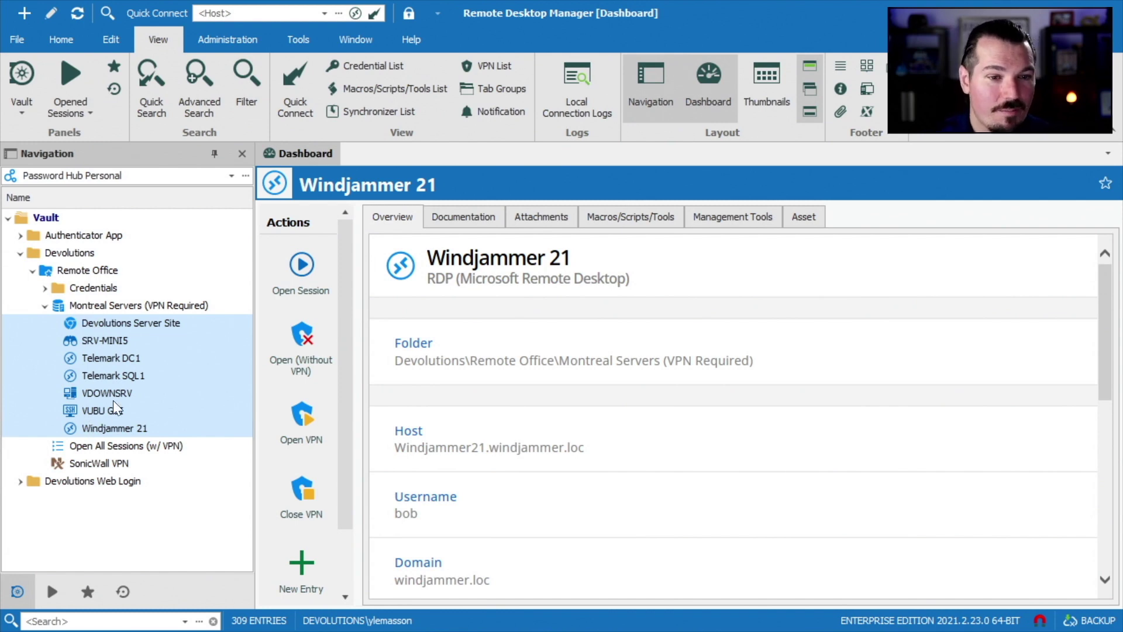
Open the Montreal Servers (VPN Required) folder's properties on its VPN/SSH/Gateway page
{"action": "left_click", "coordinate": [83, 304]}
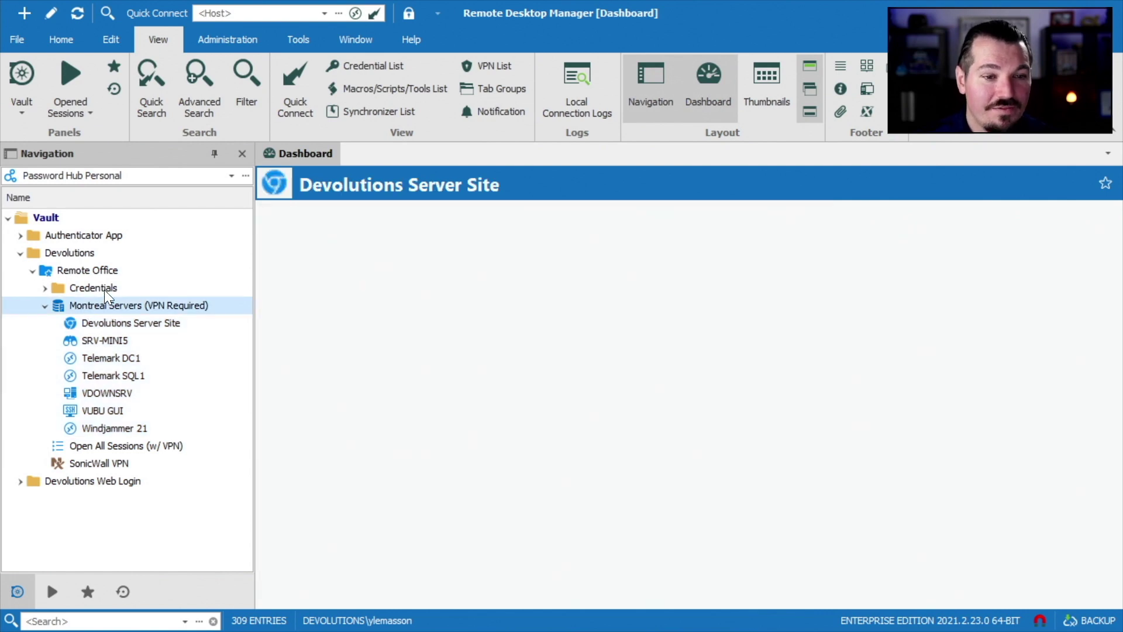
{"action": "right_click", "coordinate": [135, 305]}
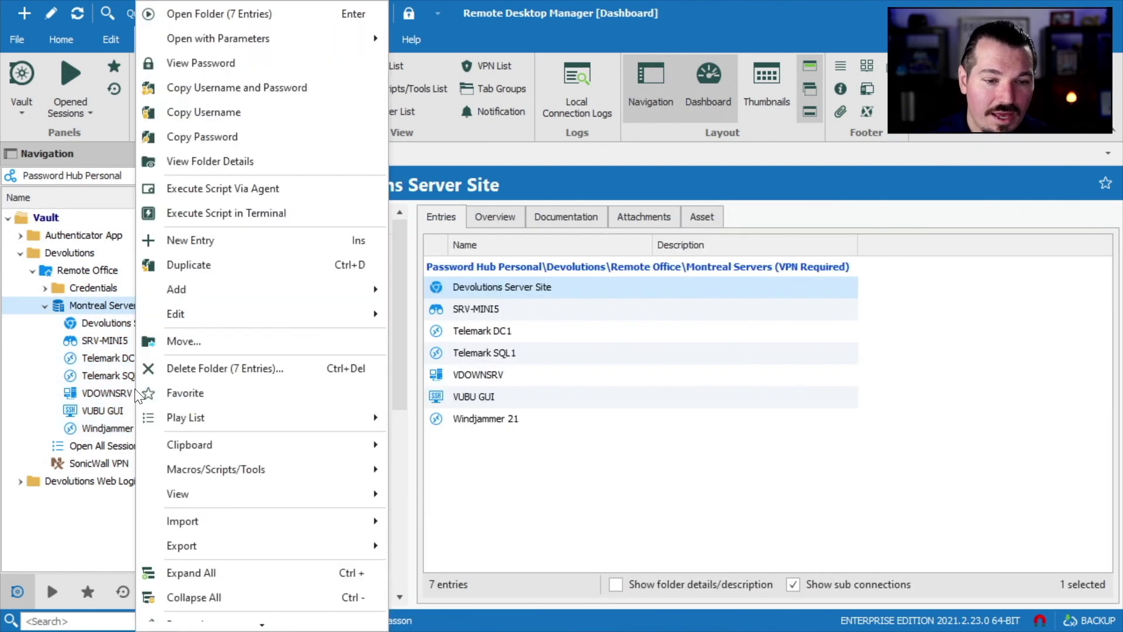
{"action": "left_click", "coordinate": [165, 623]}
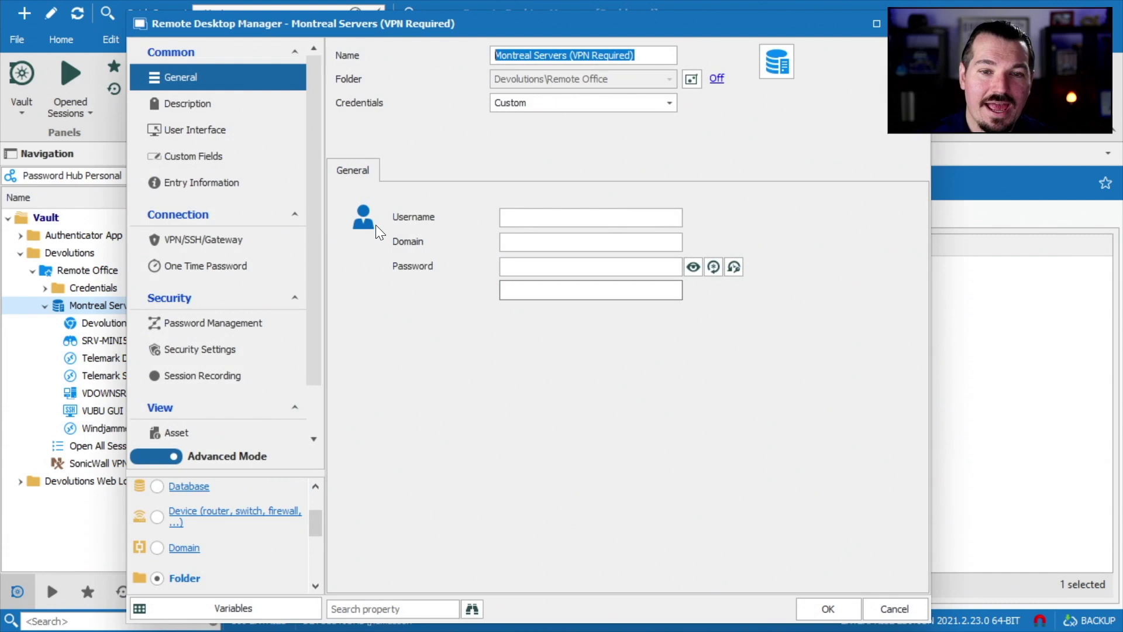
{"action": "left_click", "coordinate": [217, 238]}
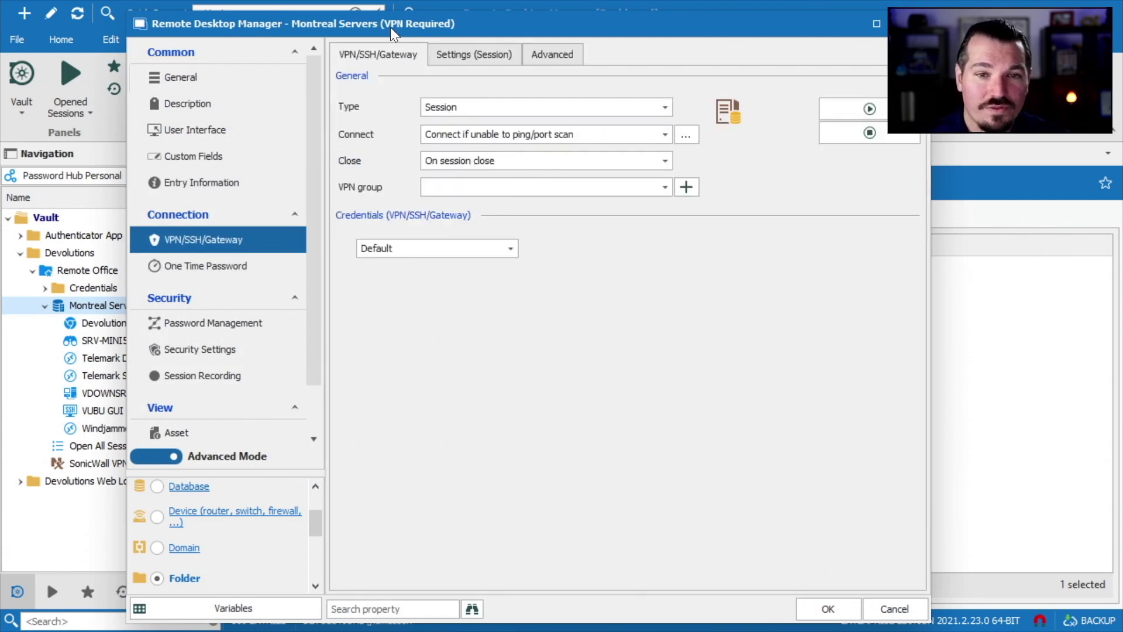
{"action": "left_click_drag", "start_coordinate": [391, 27], "coordinate": [465, 19]}
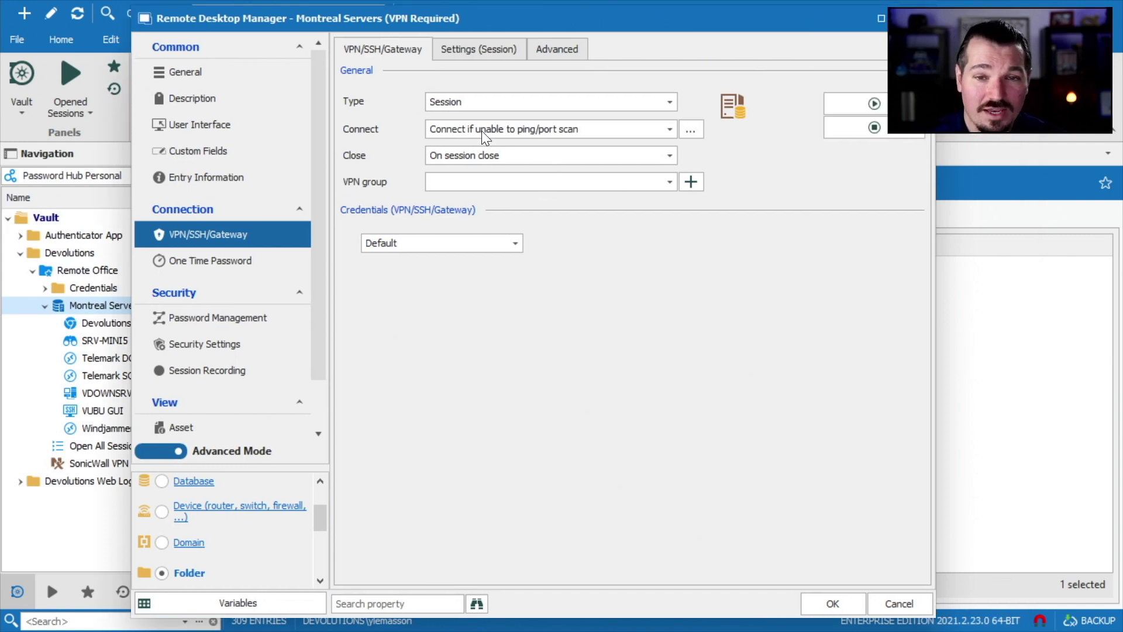
{"action": "left_click", "coordinate": [482, 131]}
{"action": "left_click", "coordinate": [482, 131]}
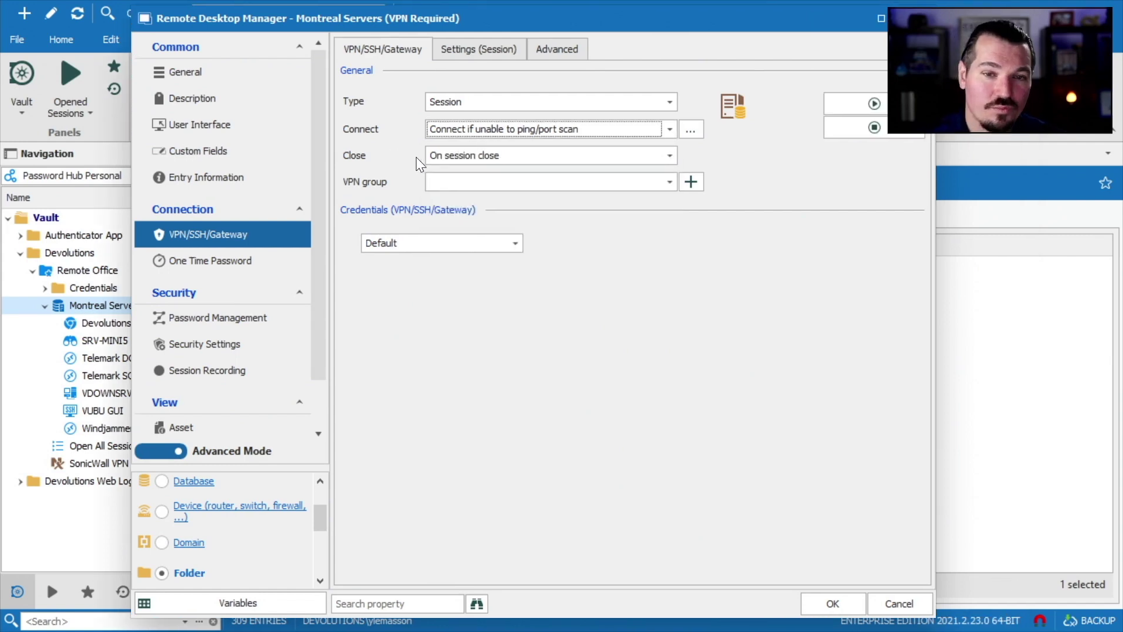
{"action": "left_click", "coordinate": [452, 155]}
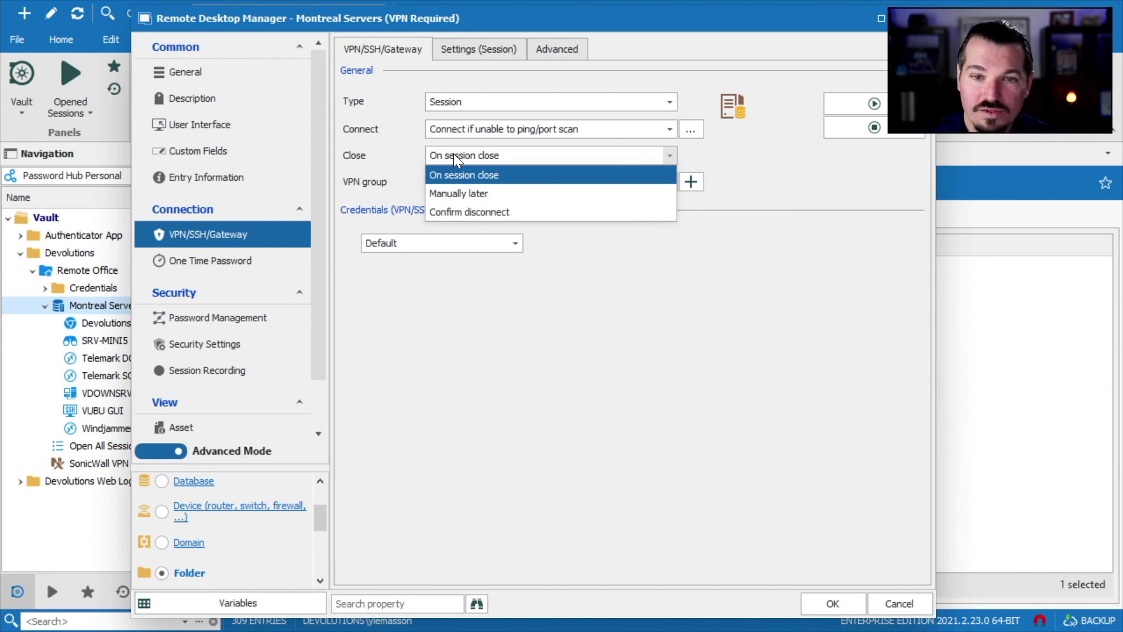
{"action": "left_click", "coordinate": [454, 155]}
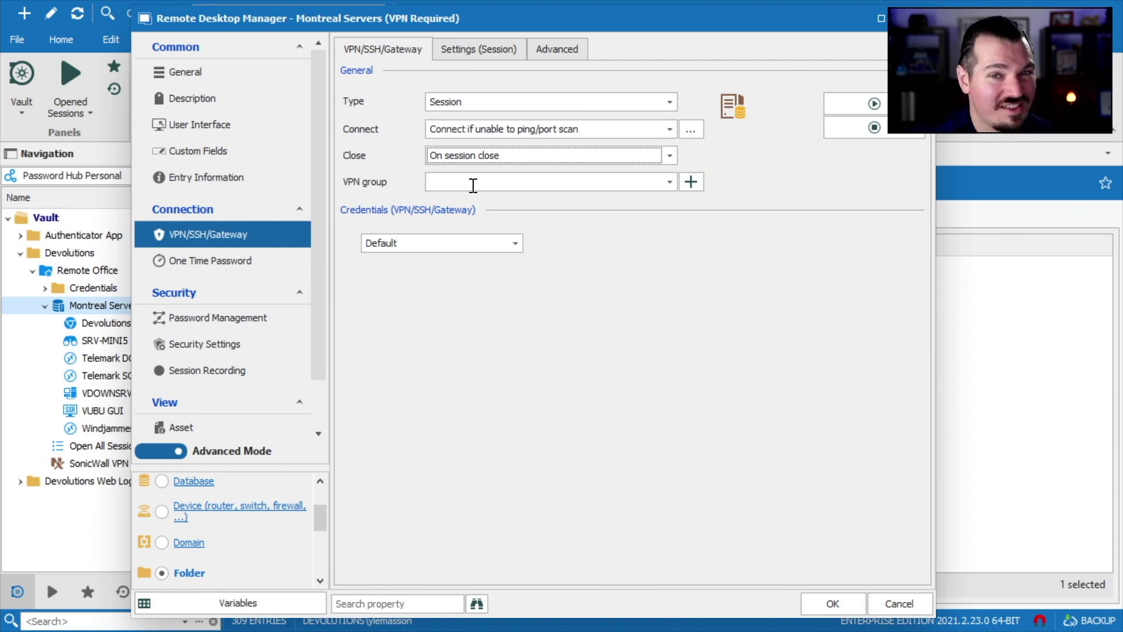
Set the folder's VPN group to 'VPN Group' and save the properties with OK
{"action": "type", "text": "VPN Group"}
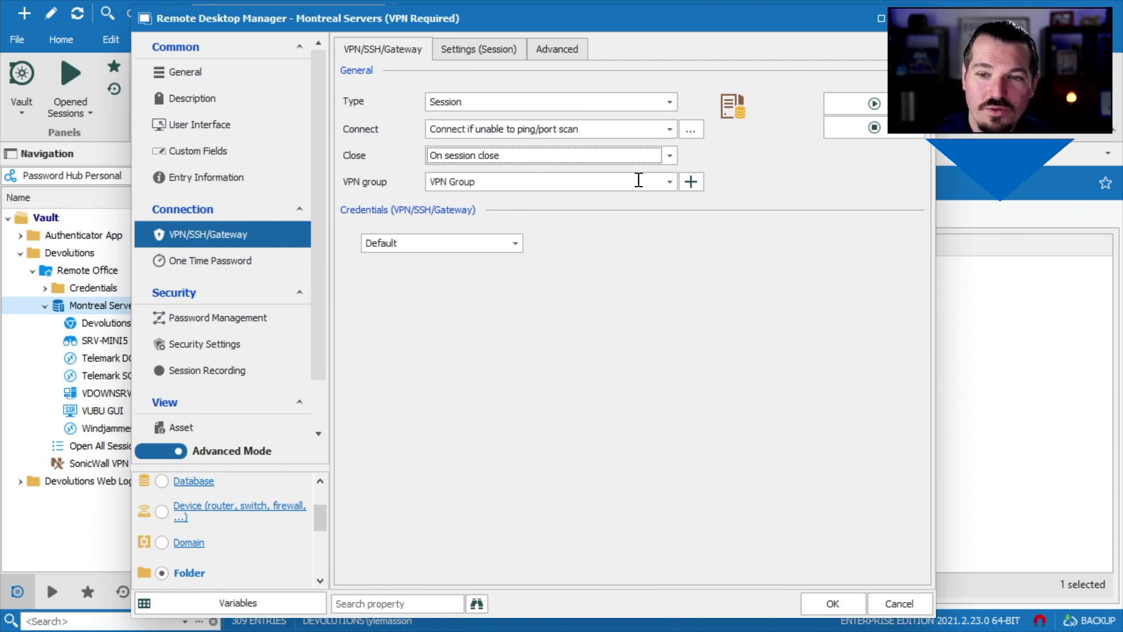
{"action": "left_click_drag", "start_coordinate": [639, 181], "coordinate": [428, 184]}
{"action": "left_click", "coordinate": [507, 181]}
{"action": "key", "text": "BackSpace"}
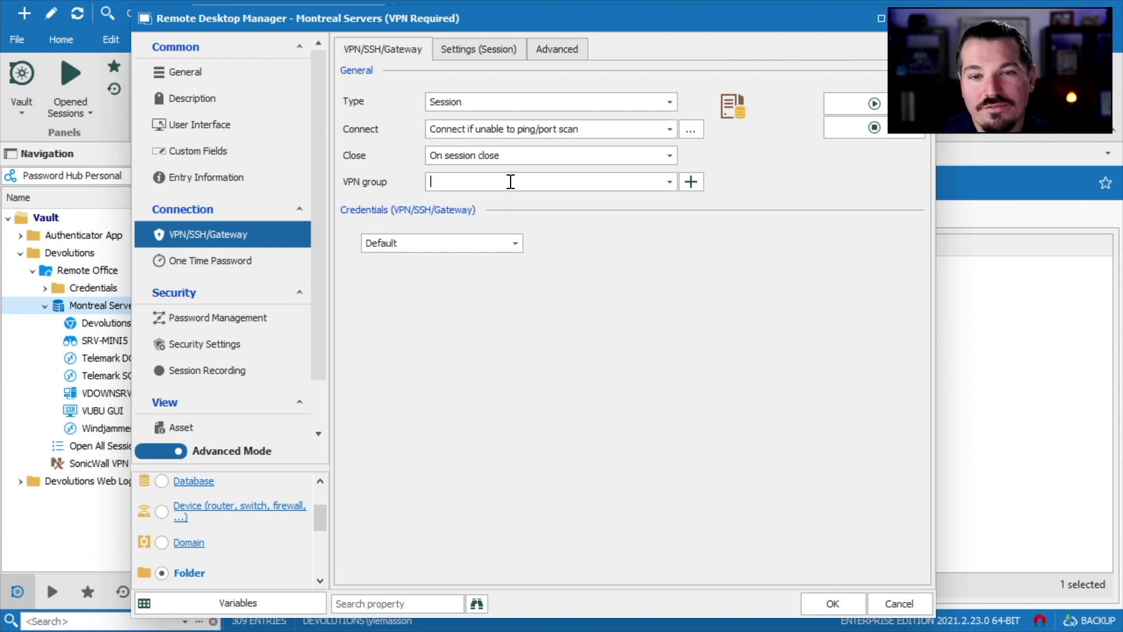
{"action": "type", "text": "VOP"}
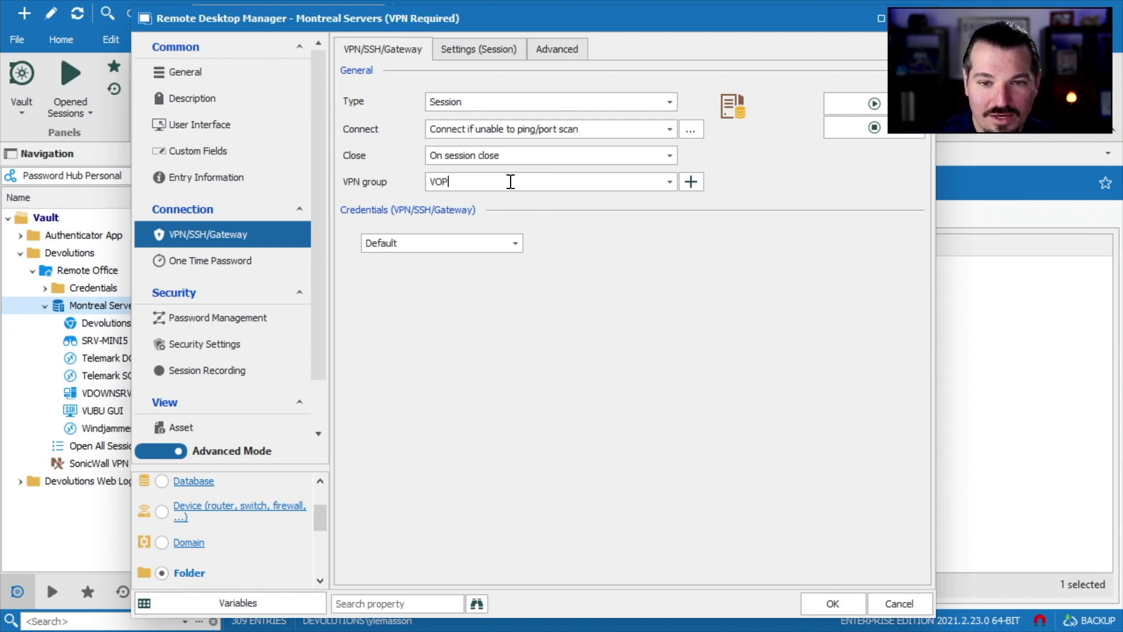
{"action": "key", "text": "BackSpace"}
{"action": "key", "text": "BackSpace"}
{"action": "type", "text": "P"}
{"action": "key", "text": "Tab"}
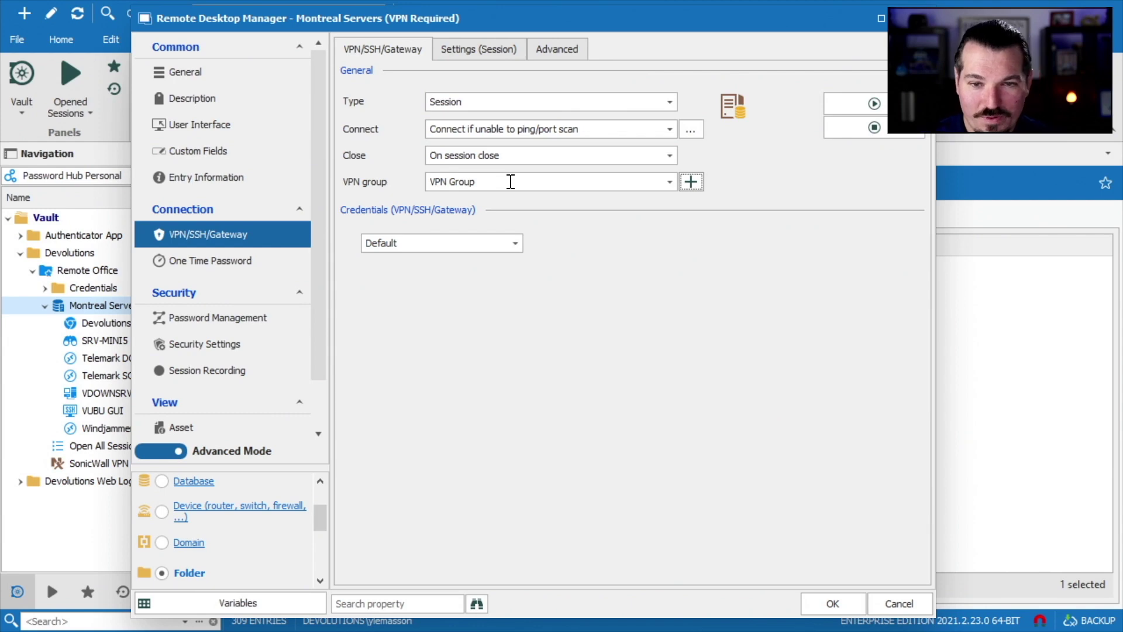
{"action": "key", "text": "Return"}
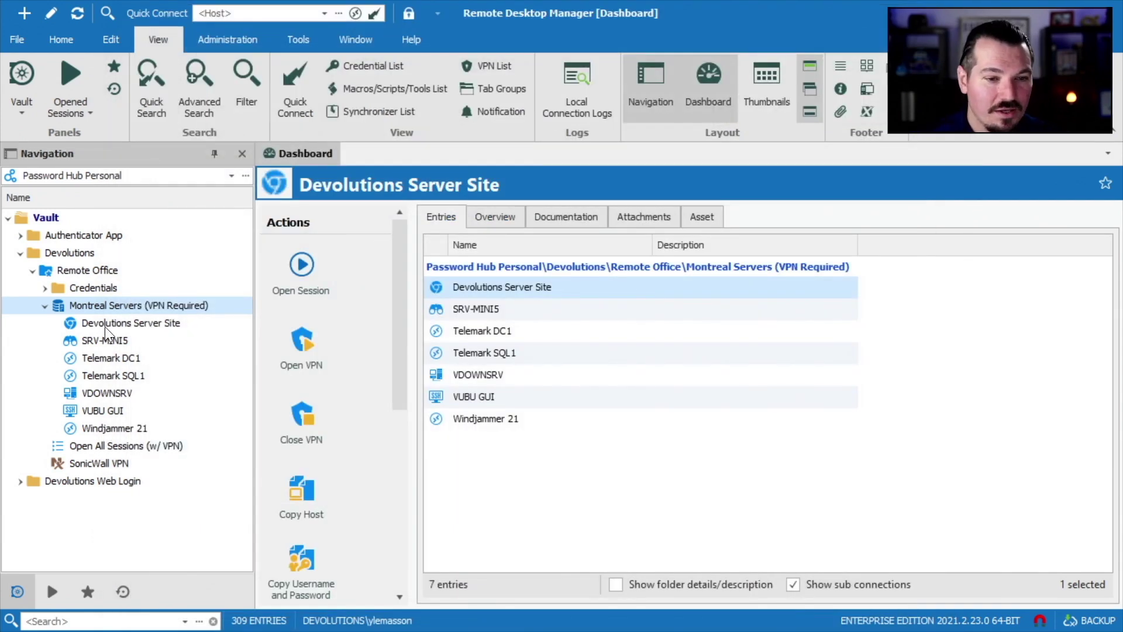
Open the Telemark DC1 session, dismissing the VPN wait dialog with Close Now
{"action": "left_click", "coordinate": [103, 341]}
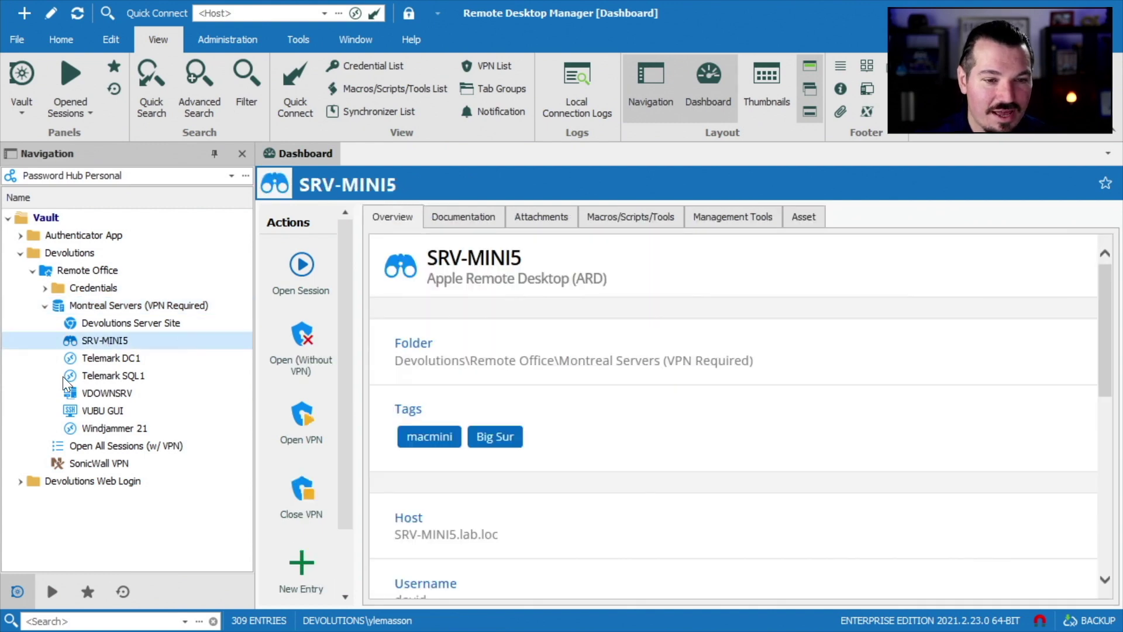
{"action": "left_click", "coordinate": [88, 358]}
{"action": "left_click", "coordinate": [303, 272]}
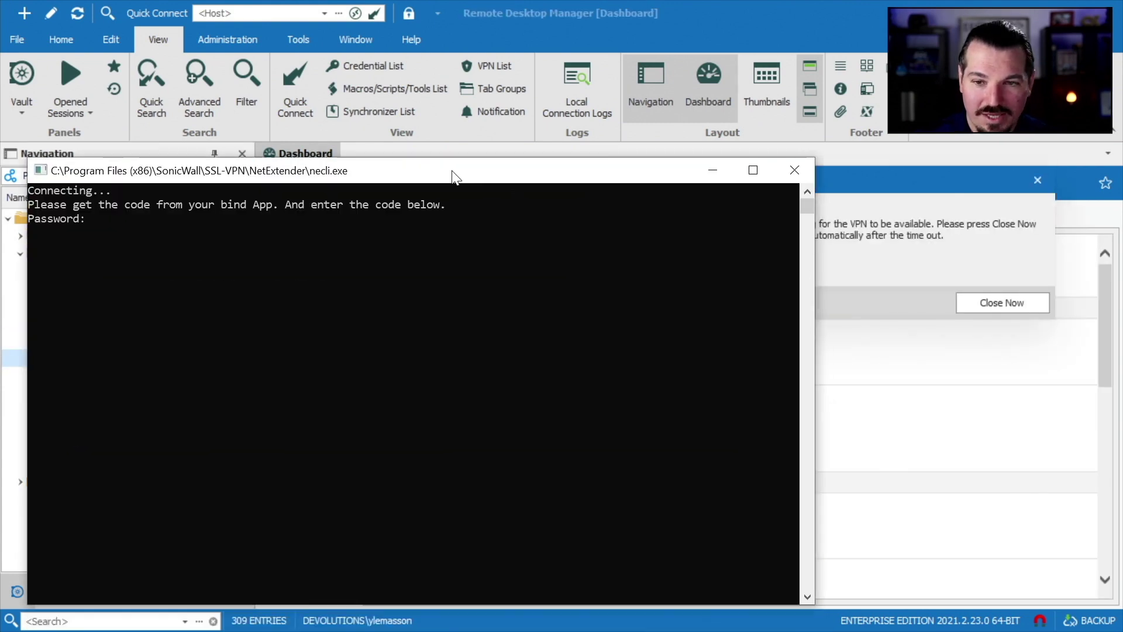
{"action": "left_click_drag", "start_coordinate": [455, 177], "coordinate": [482, 103]}
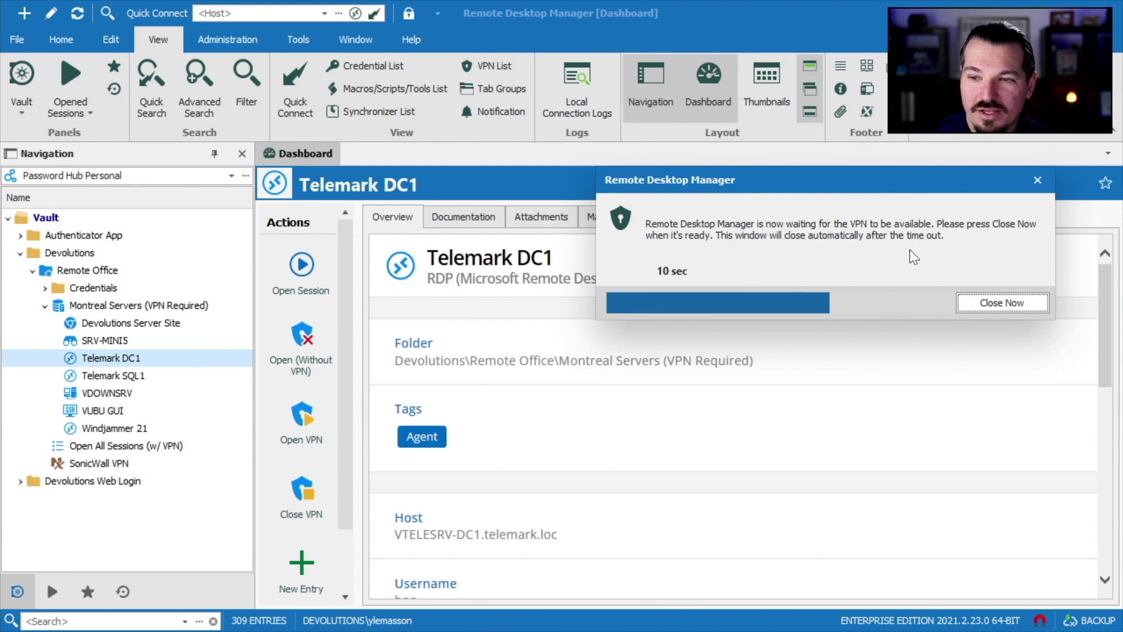
{"action": "left_click", "coordinate": [986, 301]}
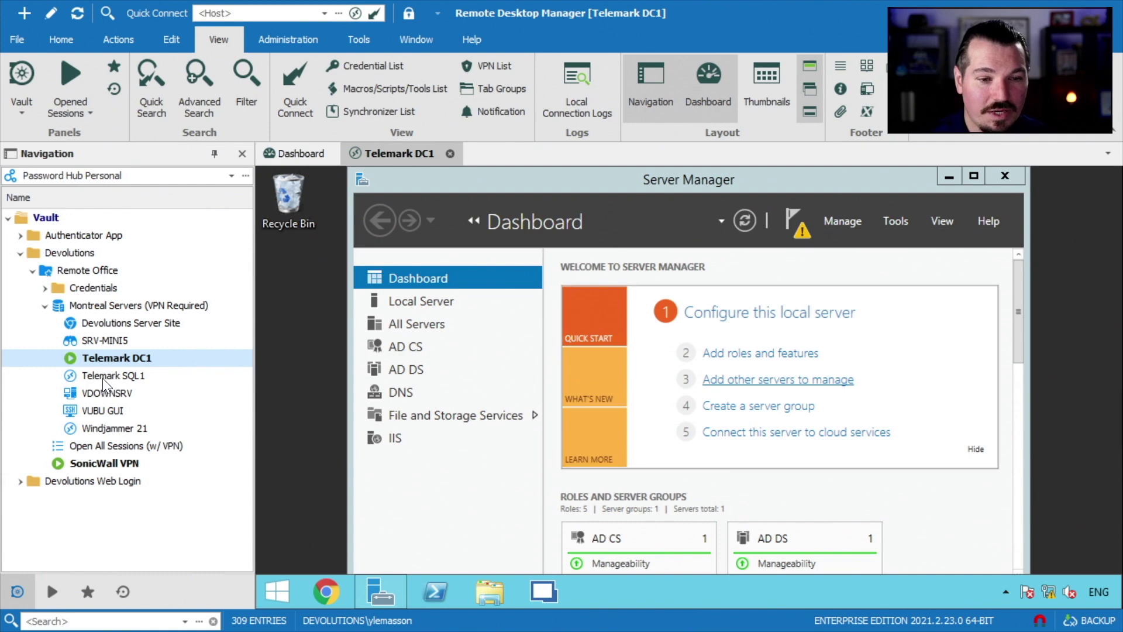
Open sessions for Telemark SQL1, VDOWNSRV, VUBU GUI and Windjammer 21
{"action": "left_click", "coordinate": [102, 377]}
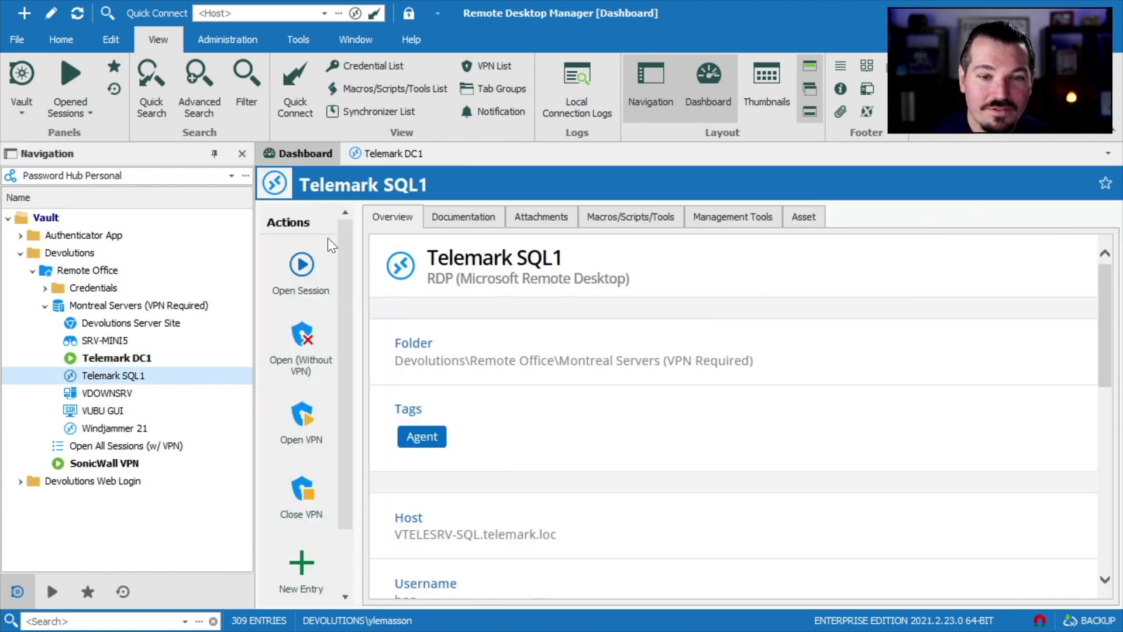
{"action": "left_click", "coordinate": [302, 266]}
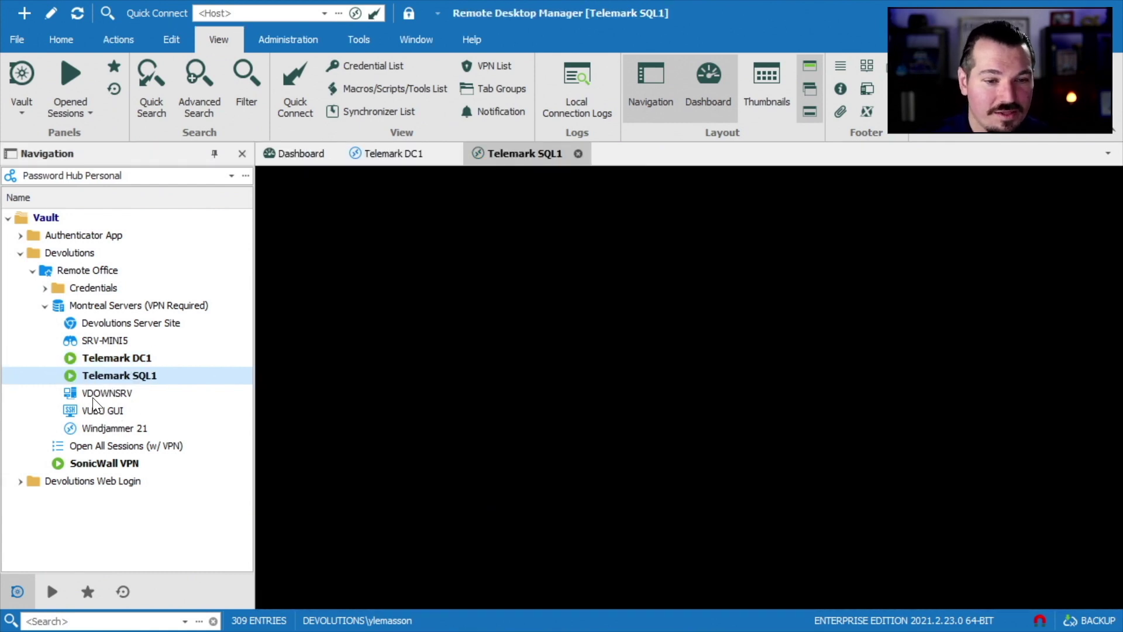
{"action": "left_click", "coordinate": [90, 393]}
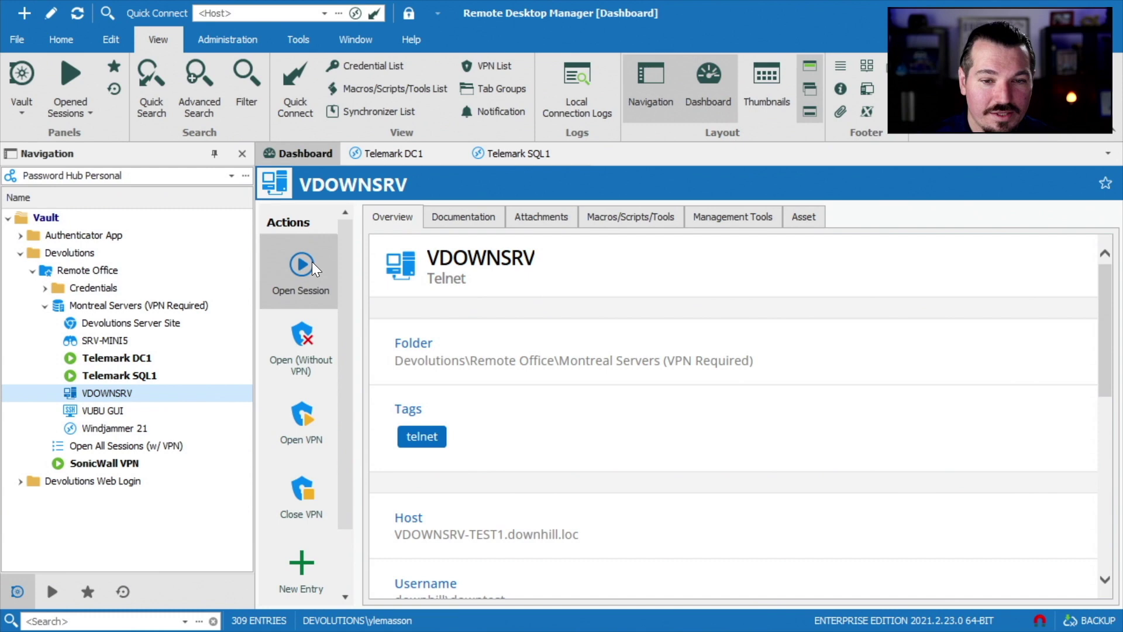
{"action": "left_click", "coordinate": [310, 263]}
{"action": "left_click", "coordinate": [88, 410]}
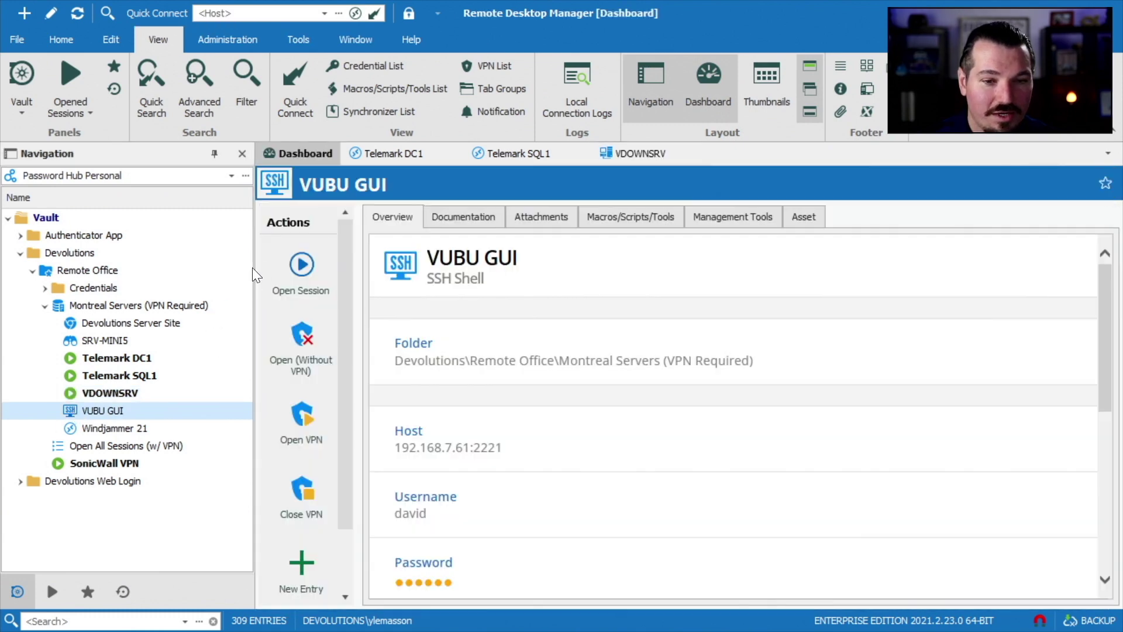
{"action": "left_click", "coordinate": [302, 267]}
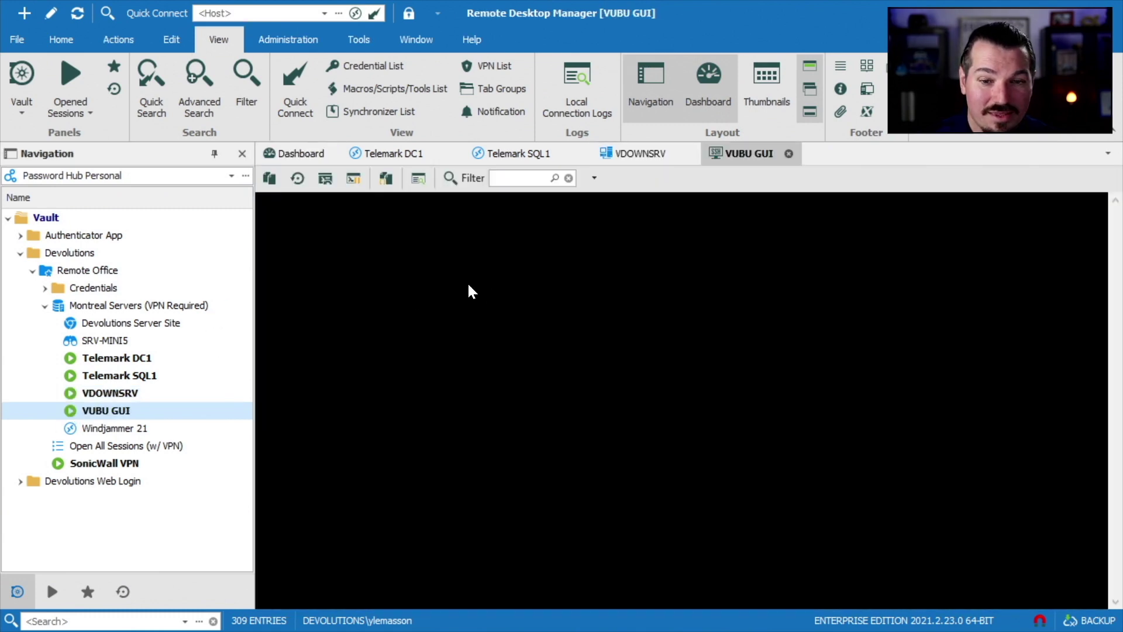
{"action": "left_click", "coordinate": [93, 428]}
{"action": "left_click", "coordinate": [290, 266]}
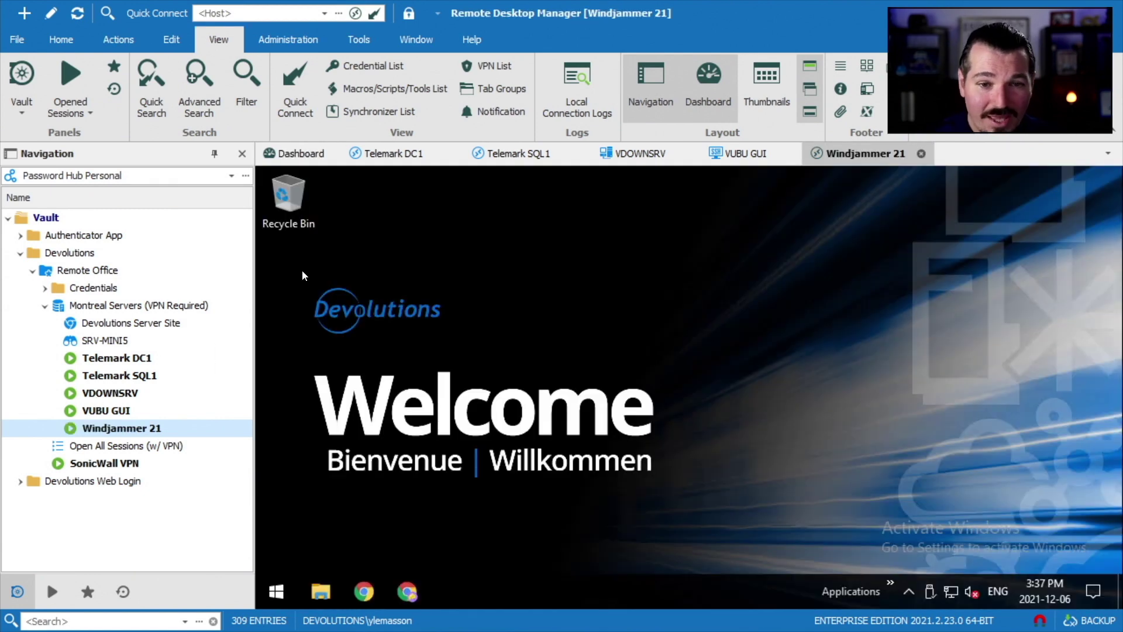
Close the Telemark DC1, Telemark SQL1, VDOWNSRV, VUBU GUI and Windjammer 21 session tabs
{"action": "left_click", "coordinate": [111, 358]}
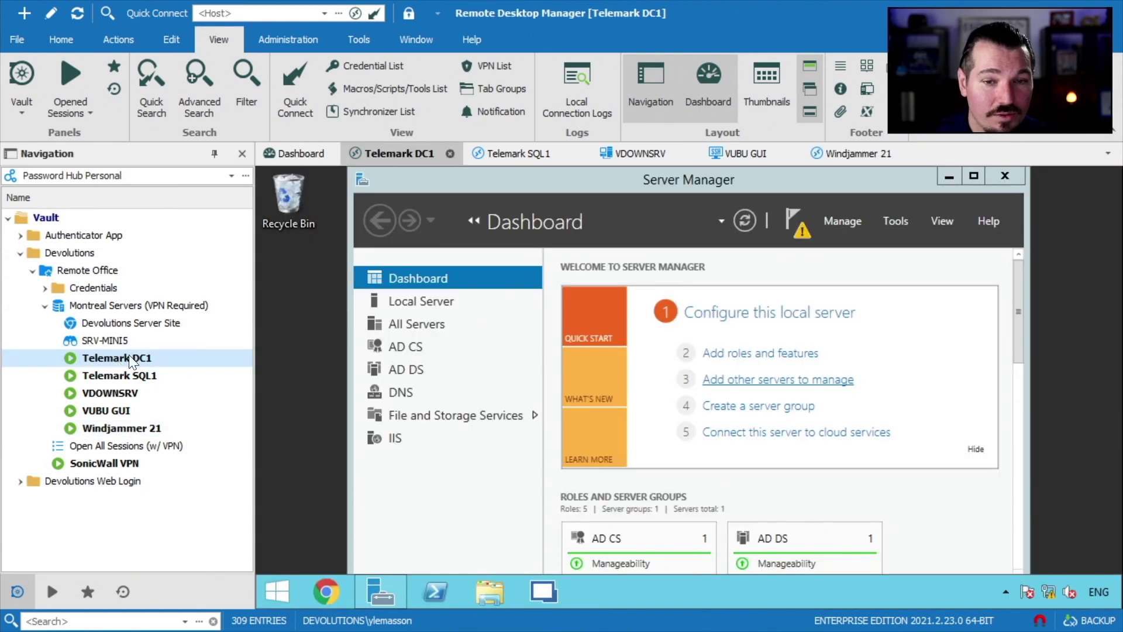
{"action": "left_click", "coordinate": [449, 152]}
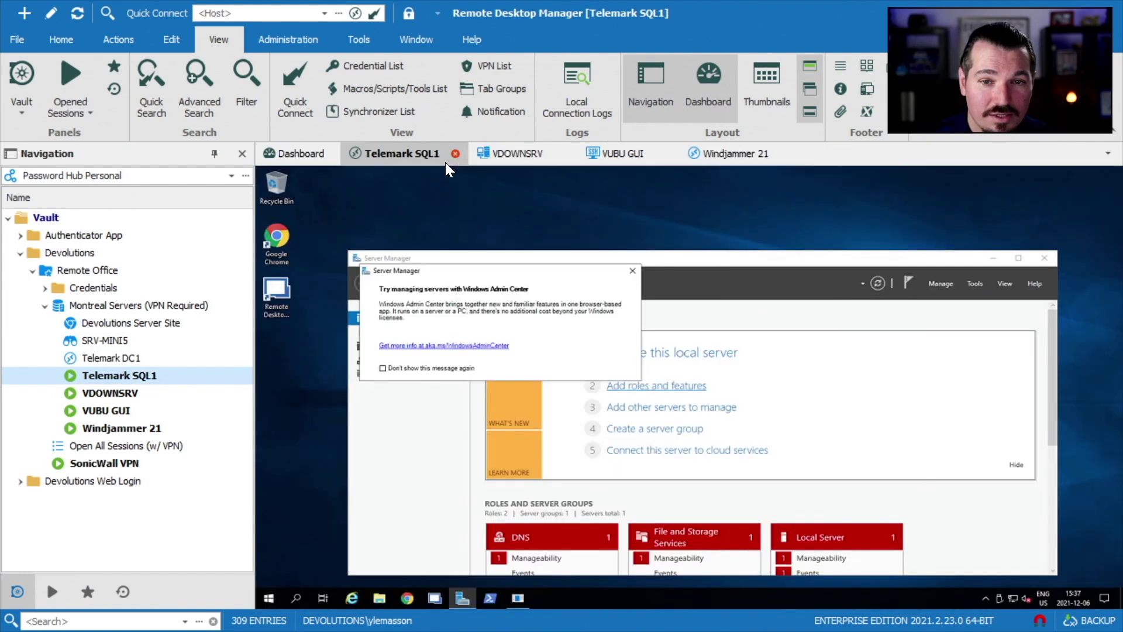
{"action": "left_click", "coordinate": [454, 154]}
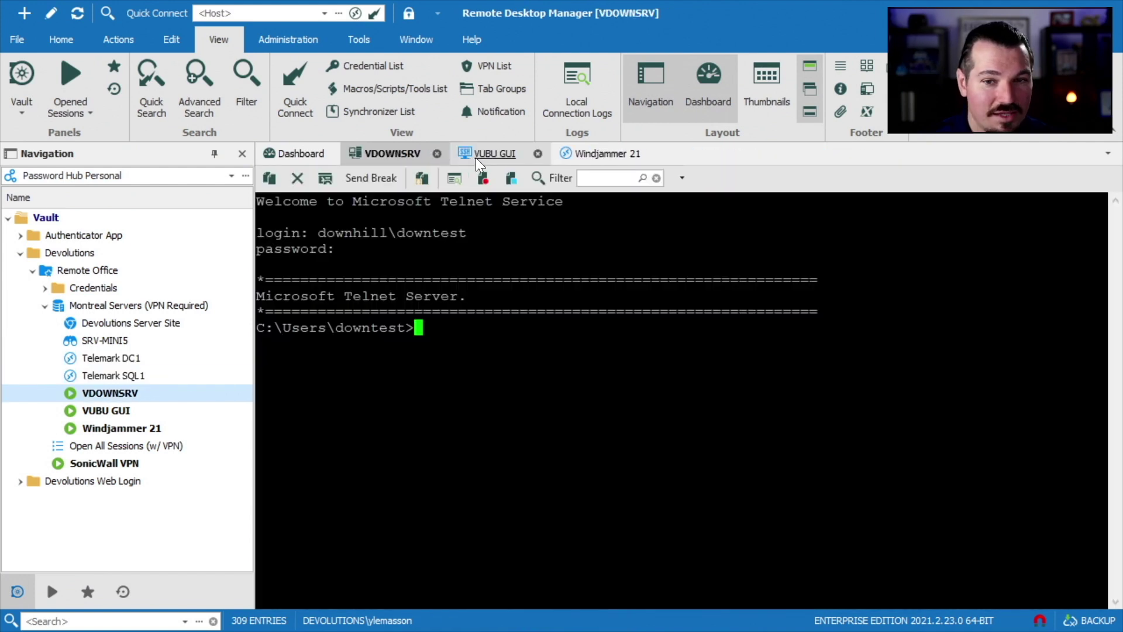
{"action": "left_click", "coordinate": [438, 154]}
{"action": "left_click", "coordinate": [426, 153]}
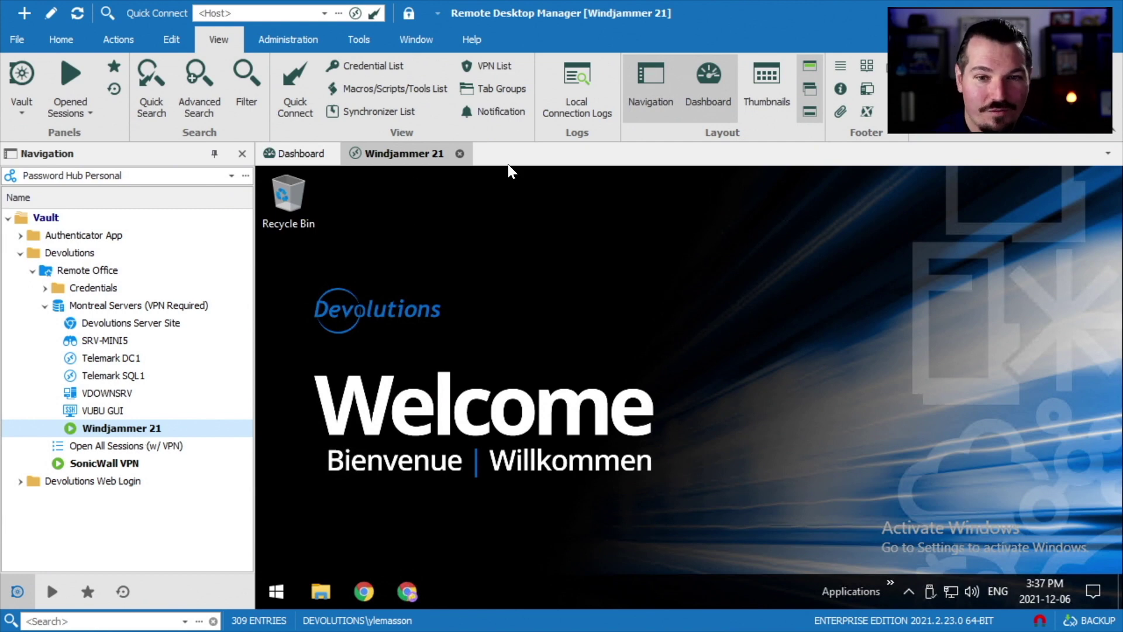
{"action": "left_click", "coordinate": [460, 154]}
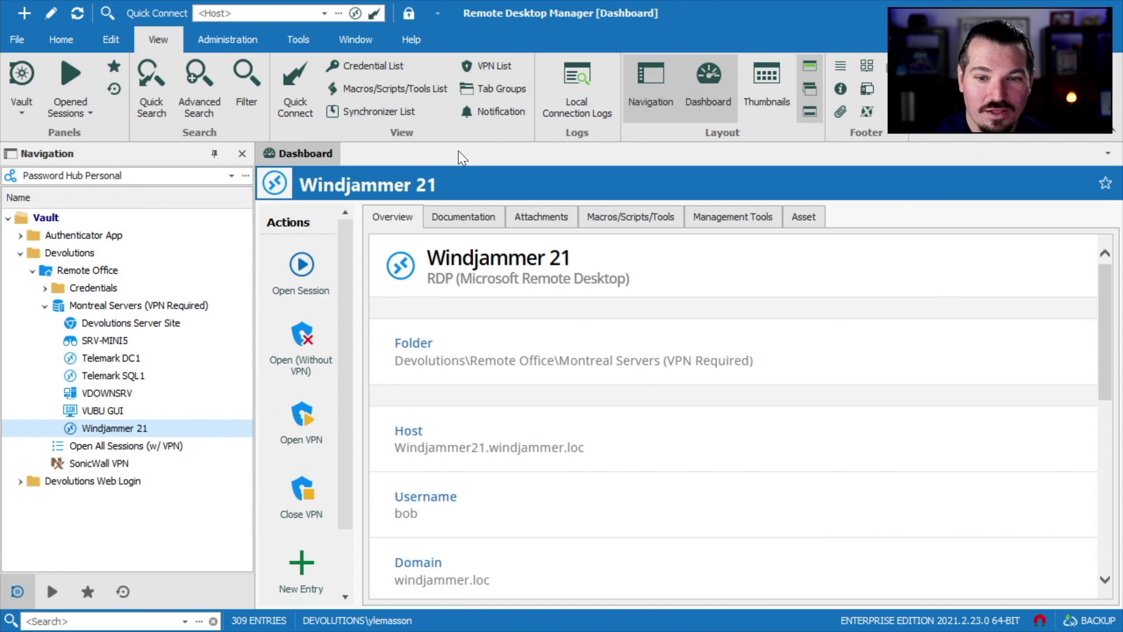
View the SonicWall VPN entry, then list the Montreal Servers folder's entries
{"action": "left_click", "coordinate": [93, 466]}
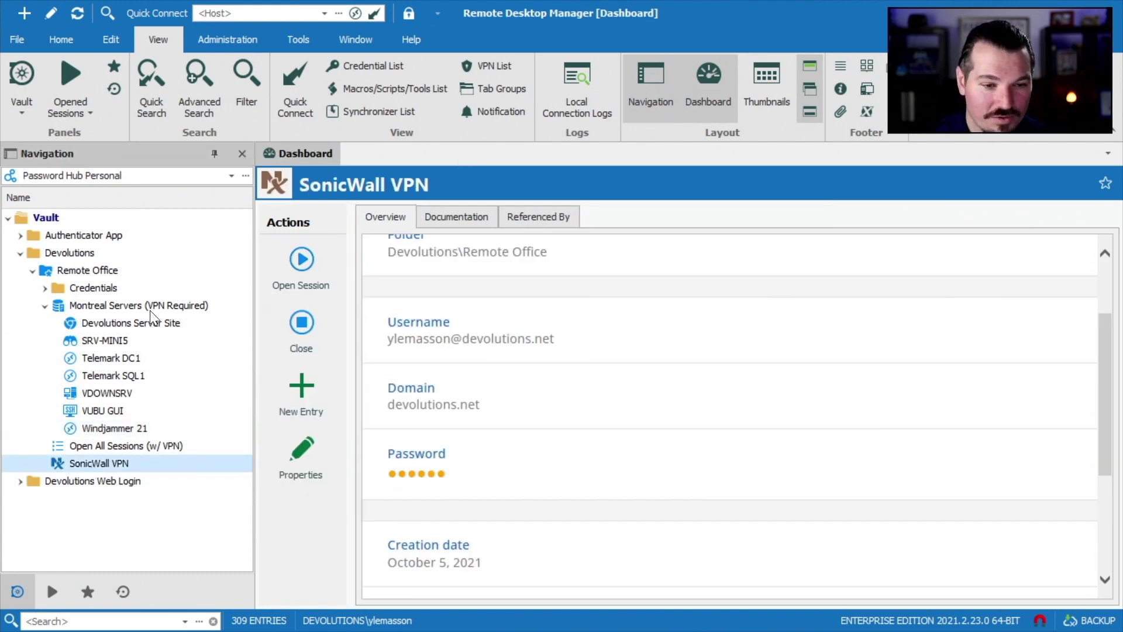
{"action": "left_click", "coordinate": [97, 305]}
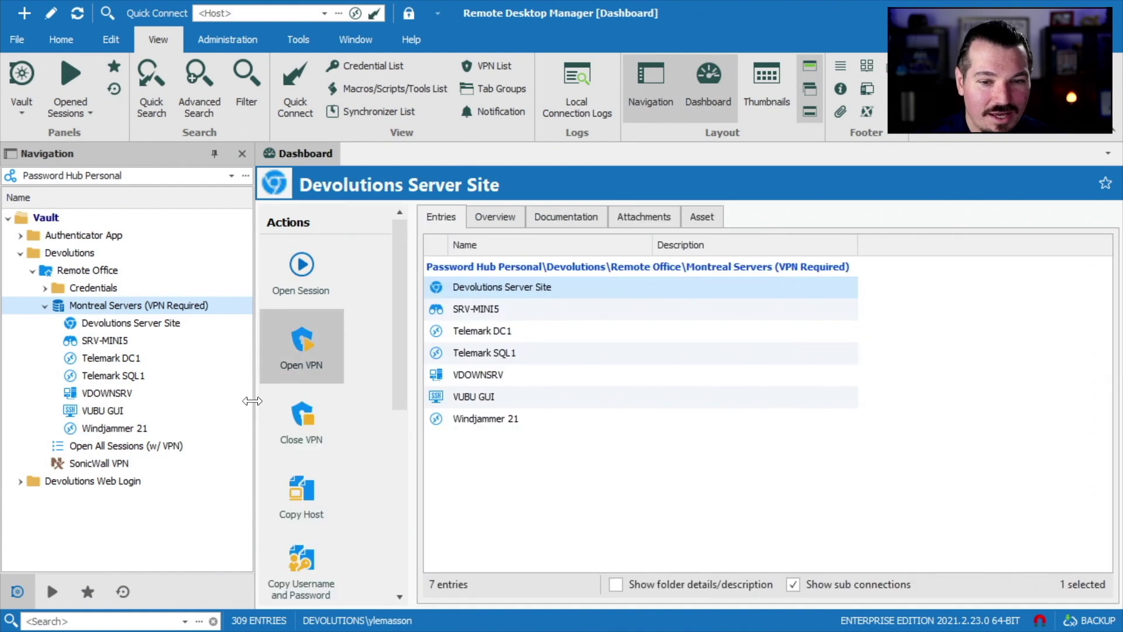
{"action": "scroll", "coordinate": [333, 386], "scroll_direction": "down", "scroll_amount": 5}
{"action": "scroll", "coordinate": [342, 393], "scroll_direction": "up", "scroll_amount": 5}
Launch the Open All Sessions (w/ VPN) playlist and focus the NetExtender console for the code
{"action": "left_click", "coordinate": [114, 444]}
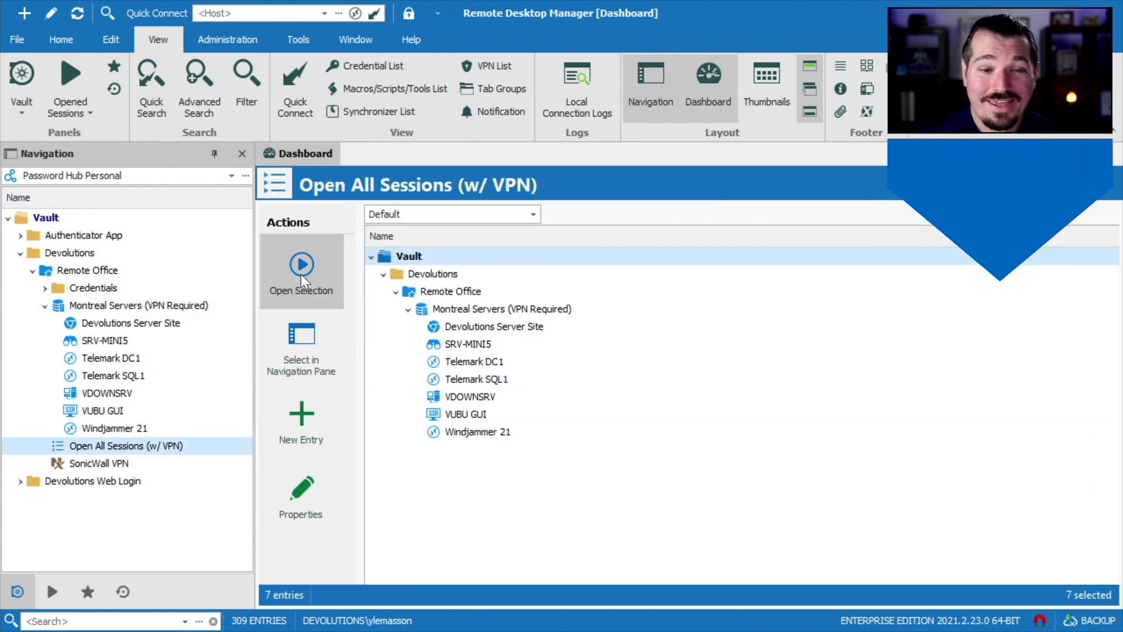
{"action": "left_click", "coordinate": [108, 427]}
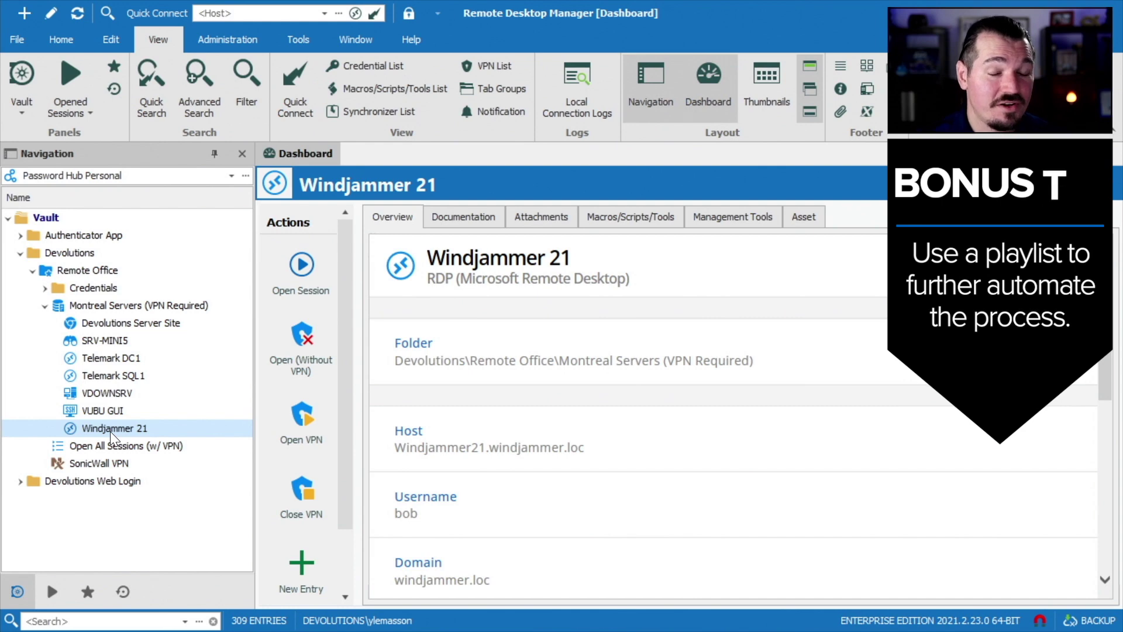
{"action": "left_click", "coordinate": [102, 447]}
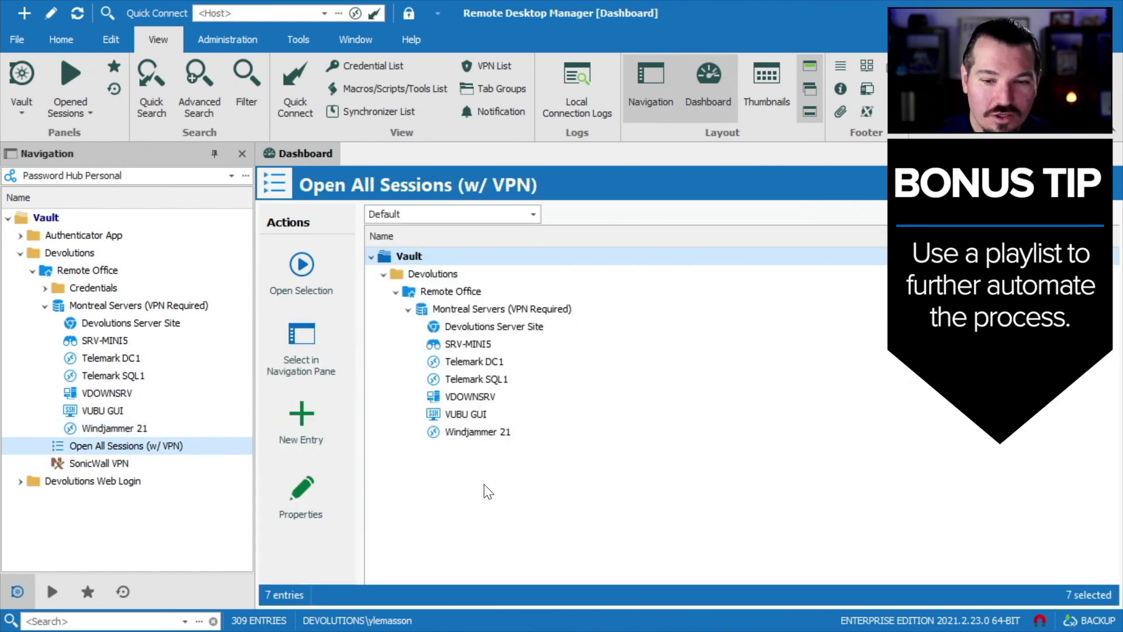
{"action": "left_click", "coordinate": [302, 267]}
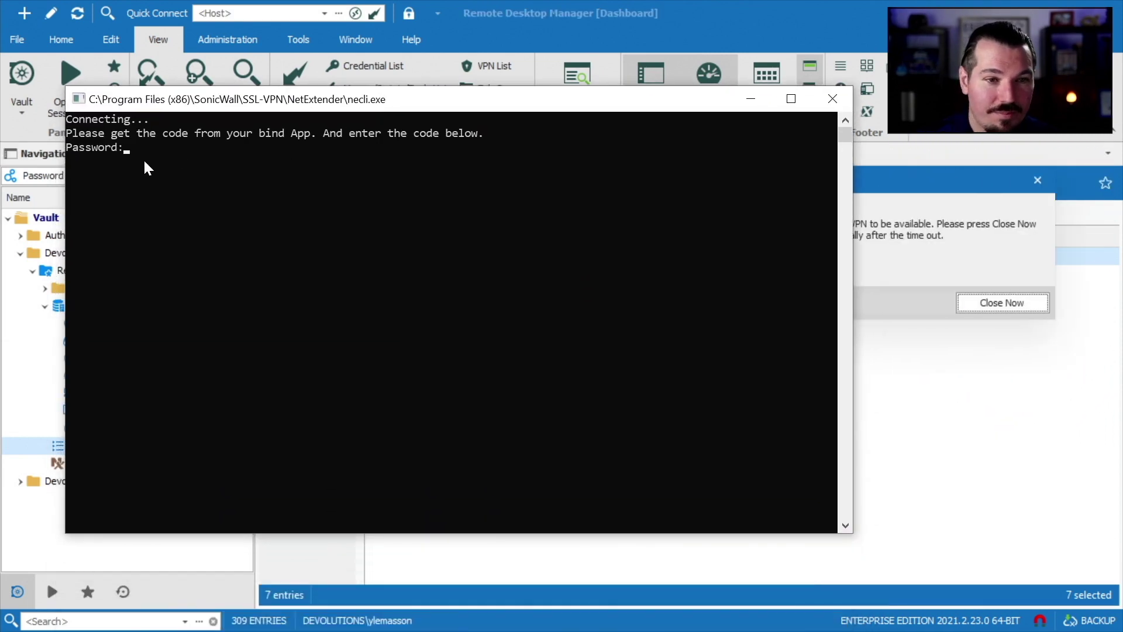
{"action": "left_click", "coordinate": [131, 148]}
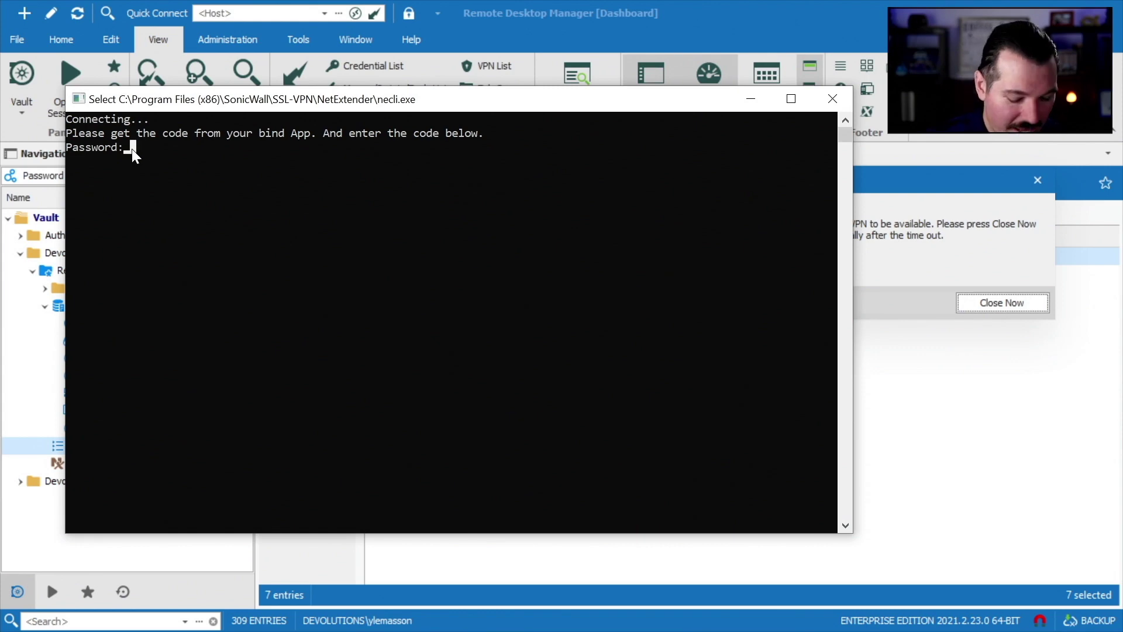
{"action": "key", "text": "Escape"}
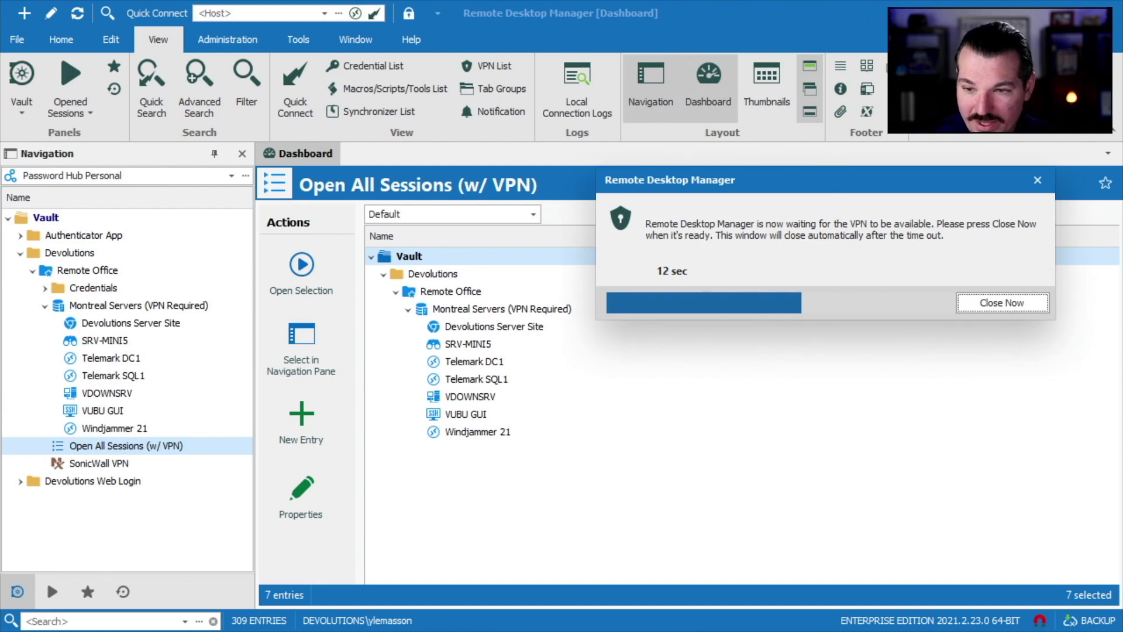
Skip the VPN wait, log in to Devolutions Server, and show the Devolutions Server Site details
{"action": "left_click", "coordinate": [1002, 302]}
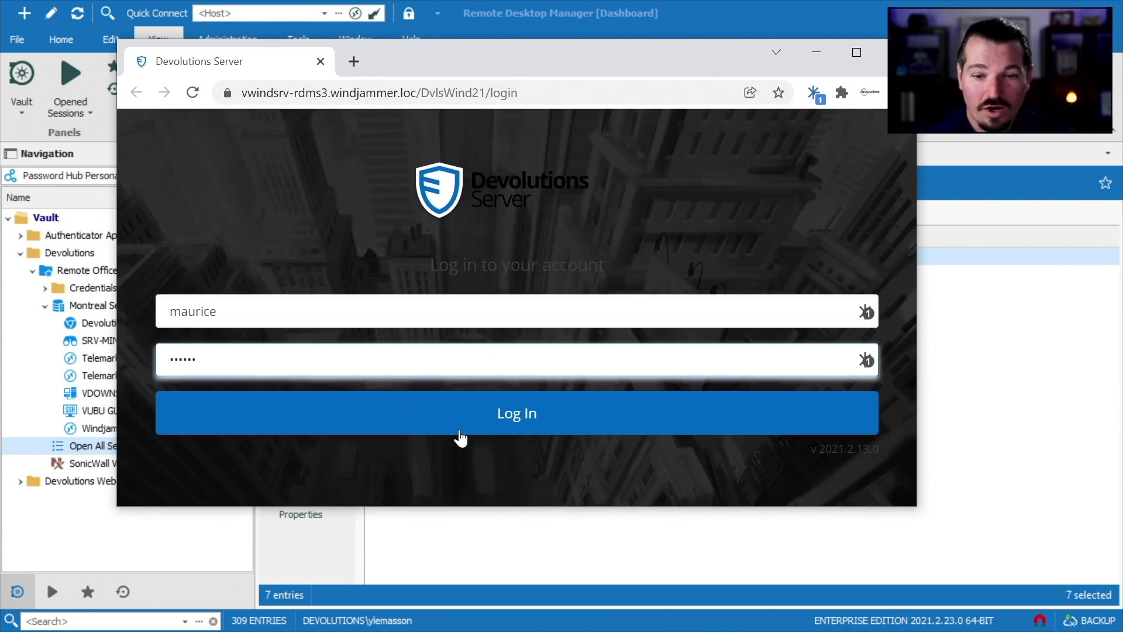
{"action": "left_click", "coordinate": [460, 438]}
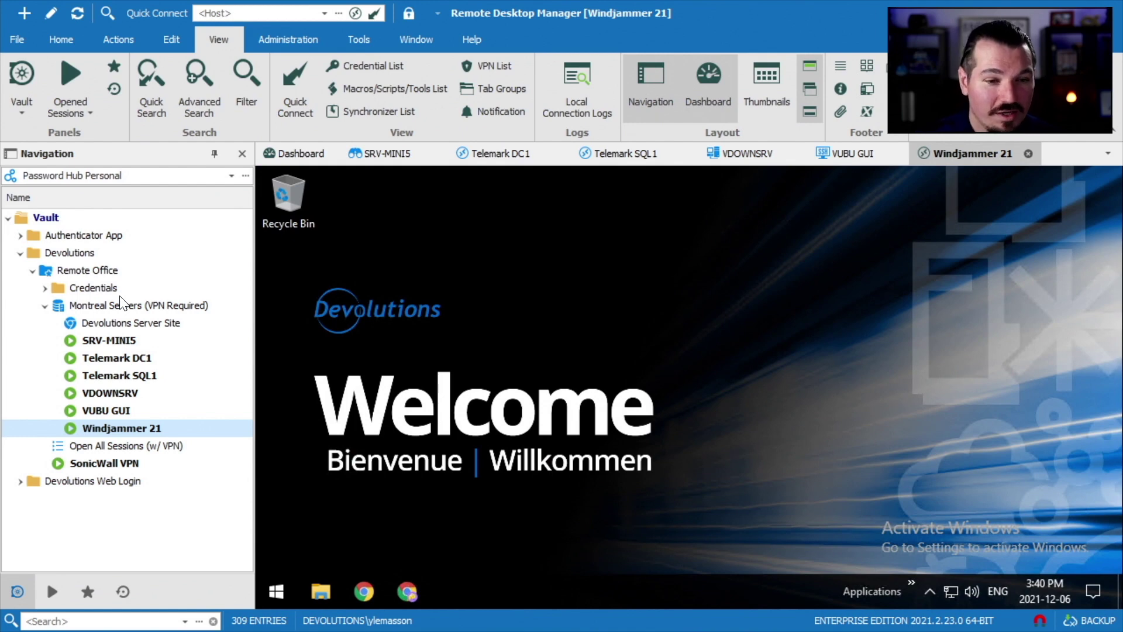
{"action": "left_click", "coordinate": [109, 323]}
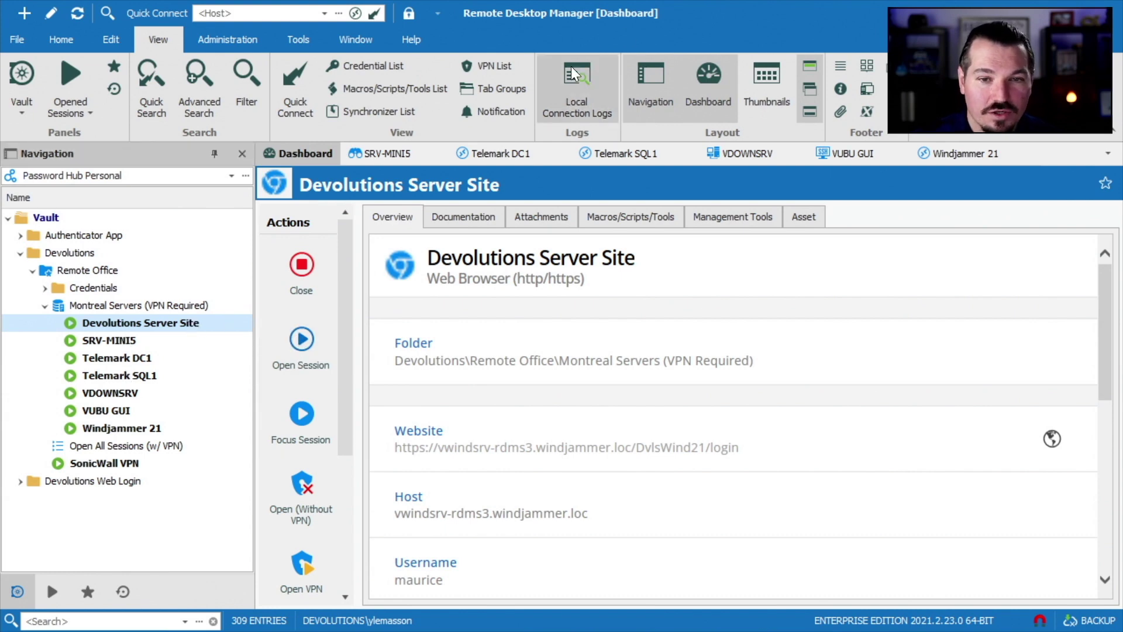
Close the SRV-MINI5, Telemark DC1, Telemark SQL1, VUBU GUI, VDOWNSRV and Windjammer 21 tabs, then confirm closing SonicWall VPN
{"action": "left_click", "coordinate": [435, 154]}
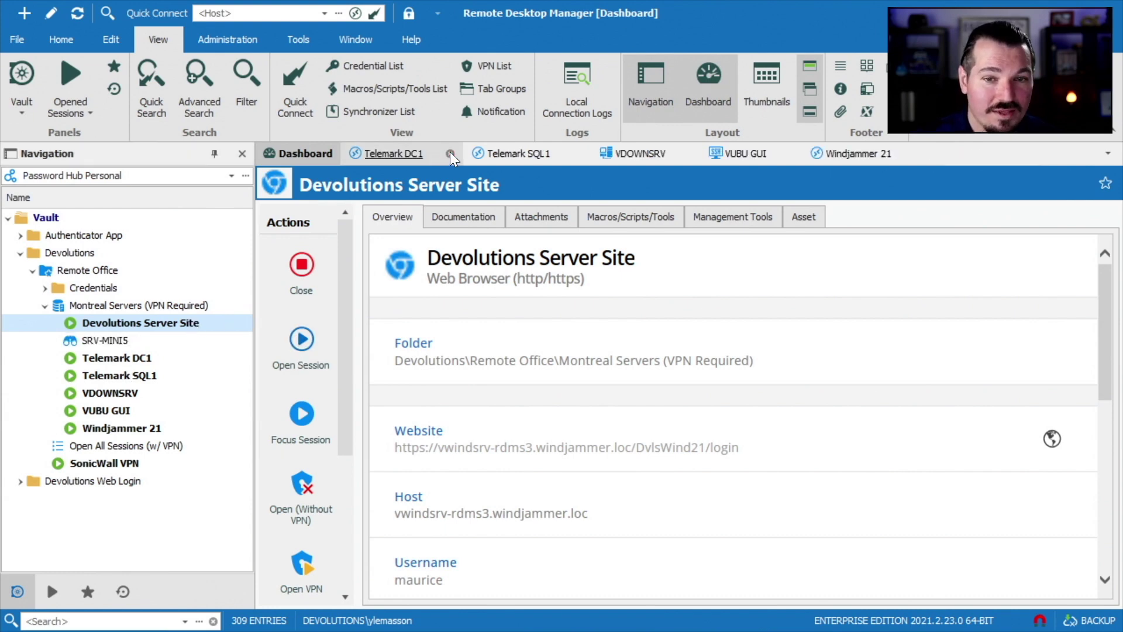
{"action": "left_click", "coordinate": [450, 154]}
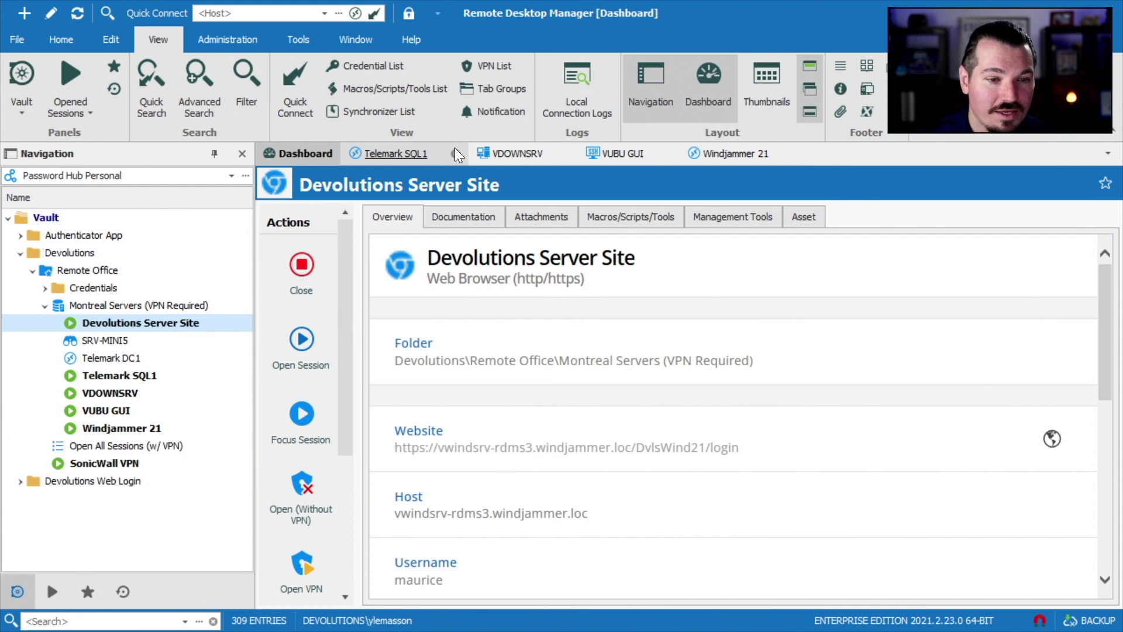
{"action": "left_click", "coordinate": [456, 154]}
{"action": "left_click", "coordinate": [539, 154]}
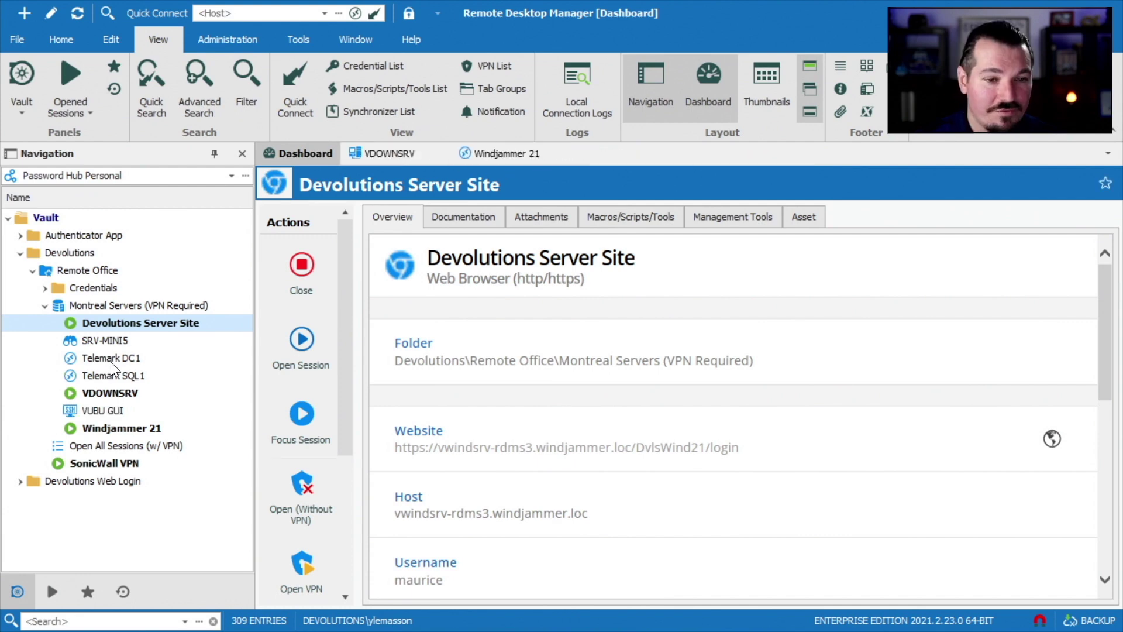
{"action": "double_click", "coordinate": [110, 392]}
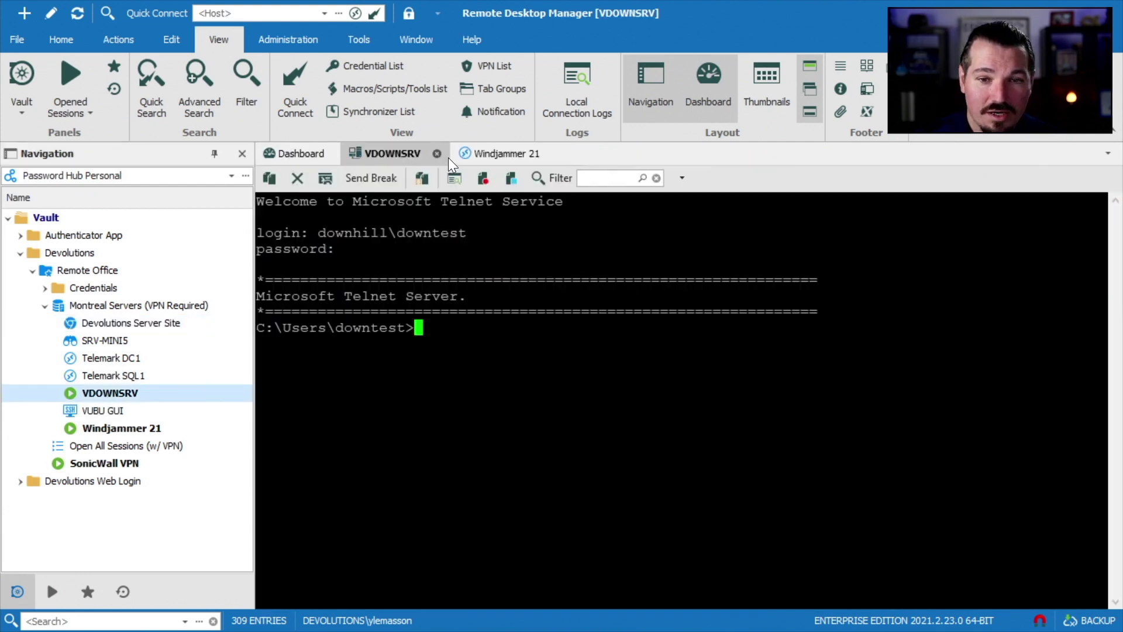
{"action": "left_click", "coordinate": [436, 153]}
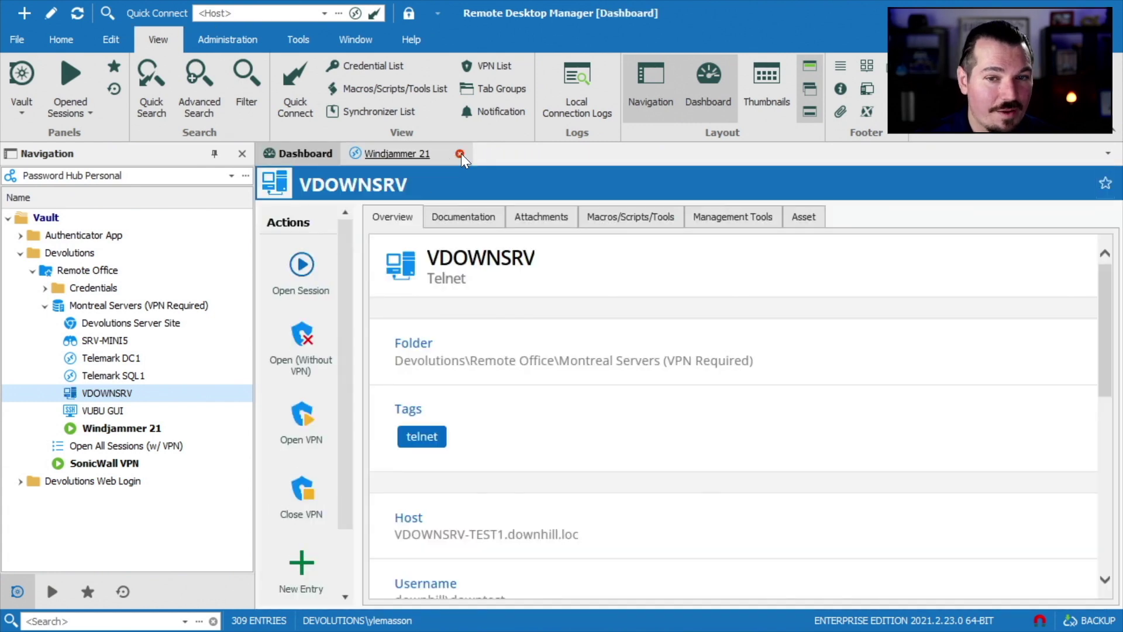
{"action": "left_click", "coordinate": [460, 155]}
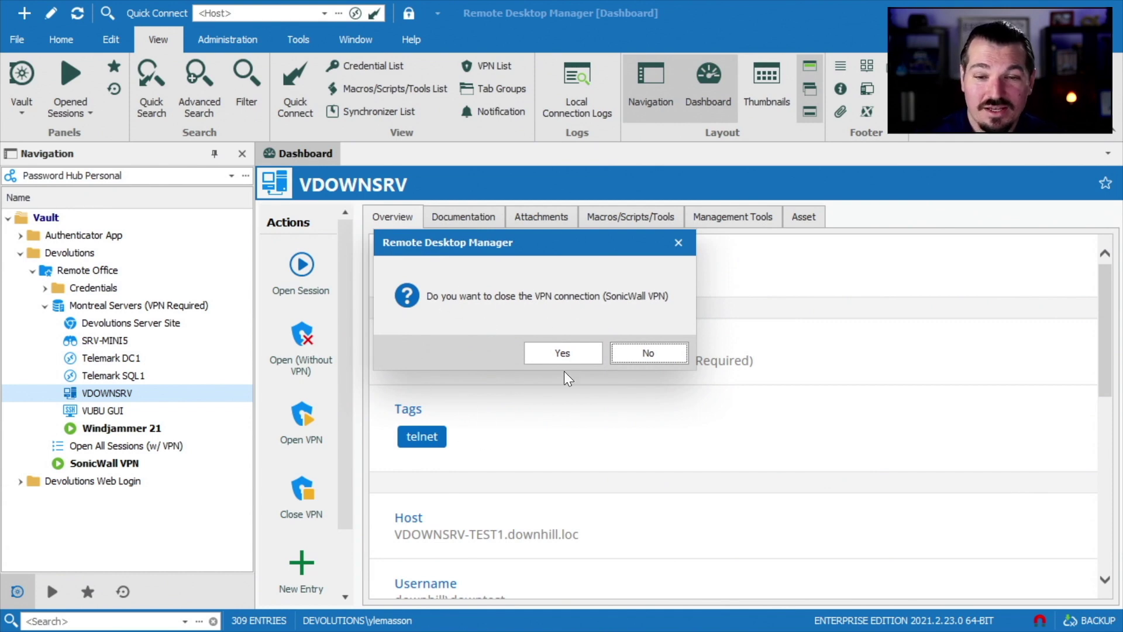
{"action": "left_click", "coordinate": [563, 354]}
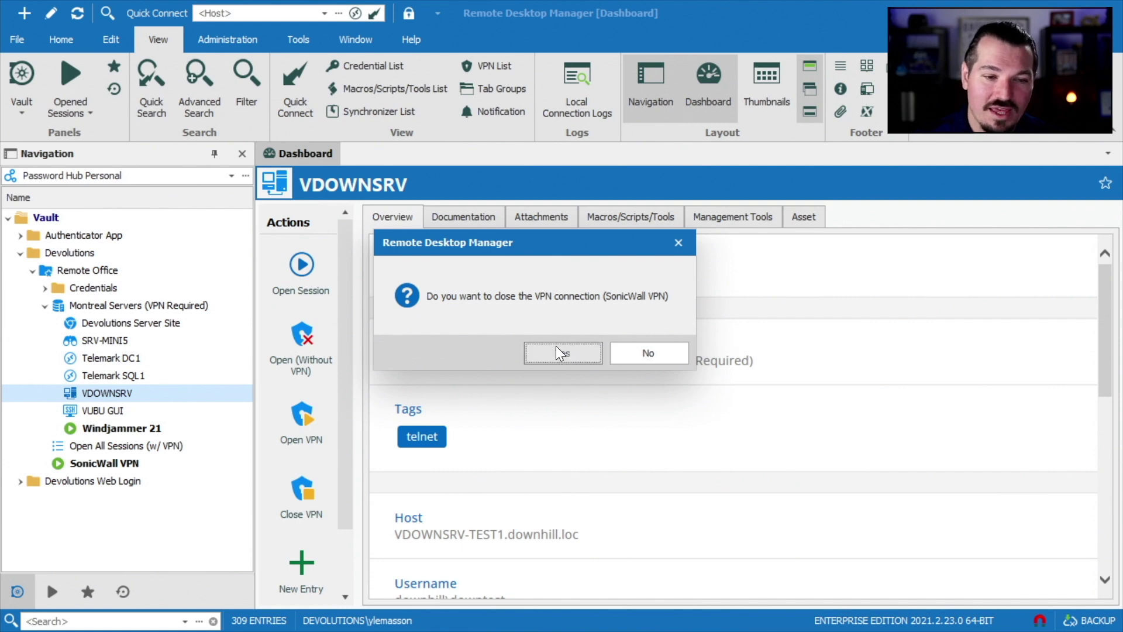